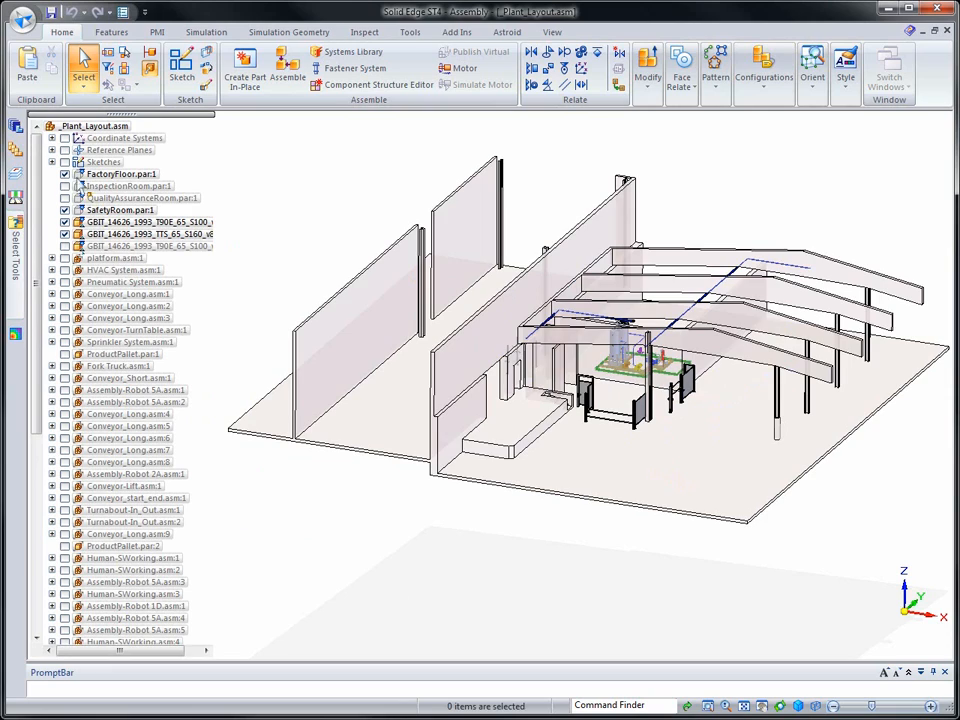
- Hide FactoryFloor.par:1 in the plant layout assembly and enter the XpresRoute environment
left_click(65, 174)
scroll(428, 557, "up", 2)
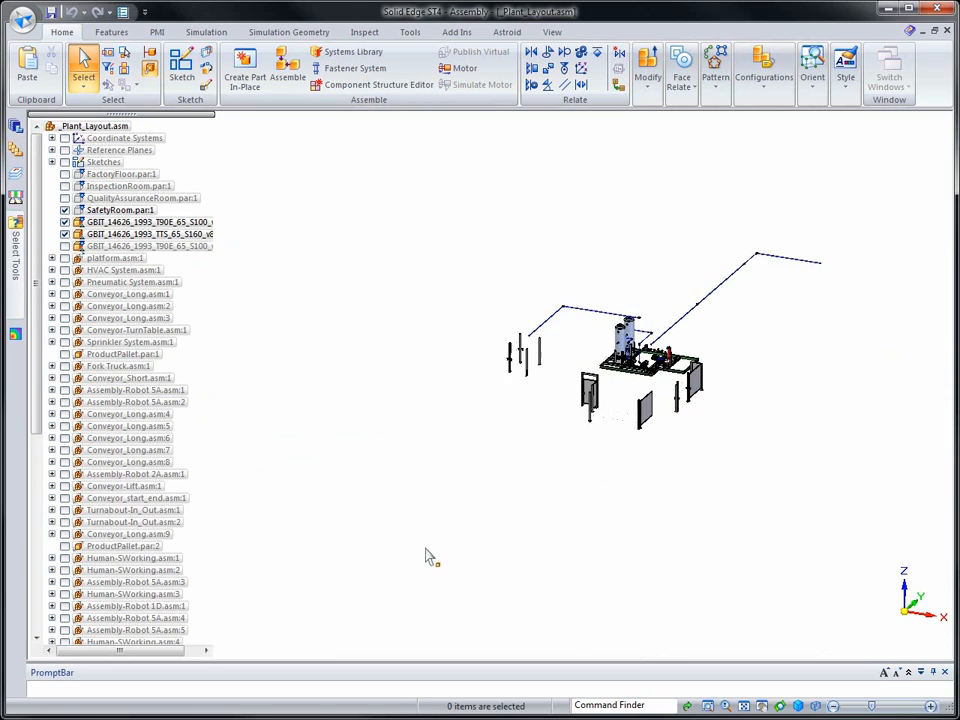
scroll(484, 575, "up", 5)
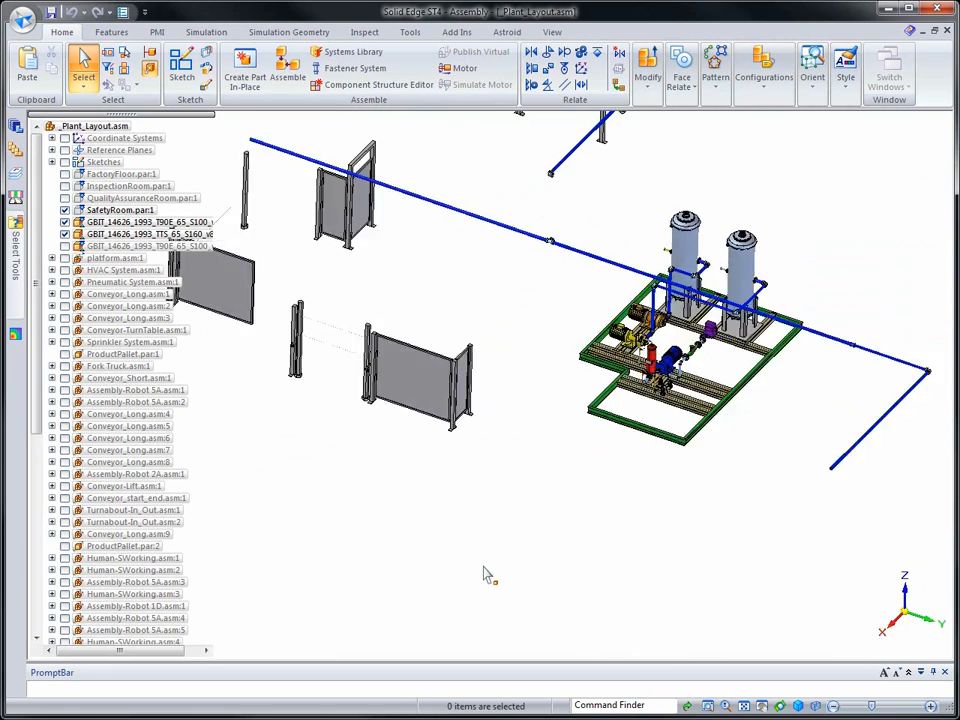
scroll(484, 575, "up", 5)
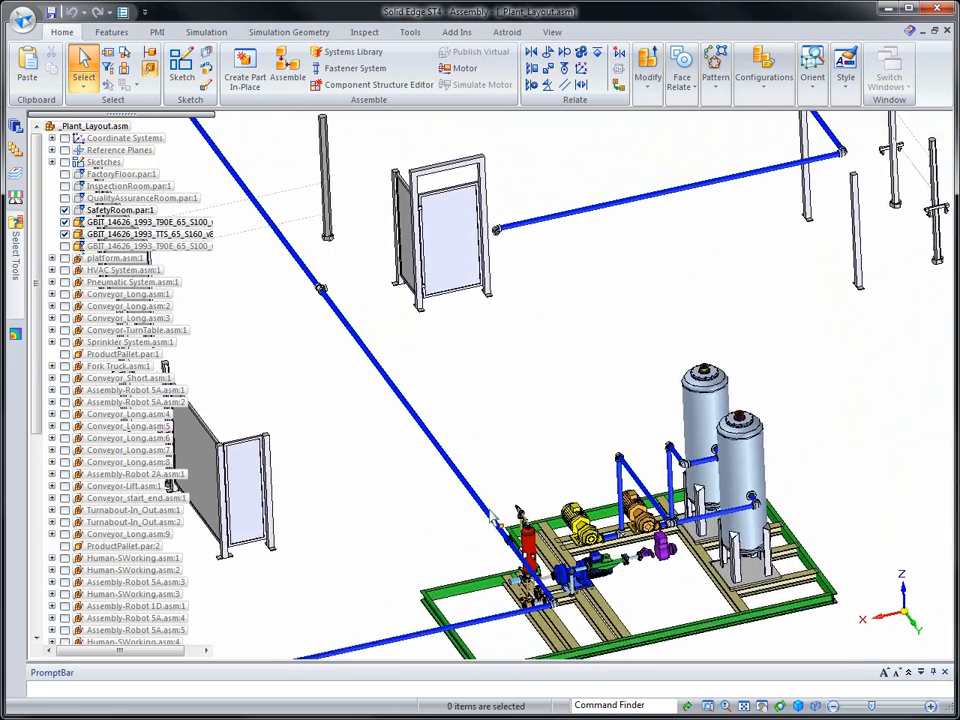
scroll(493, 508, "up", 5)
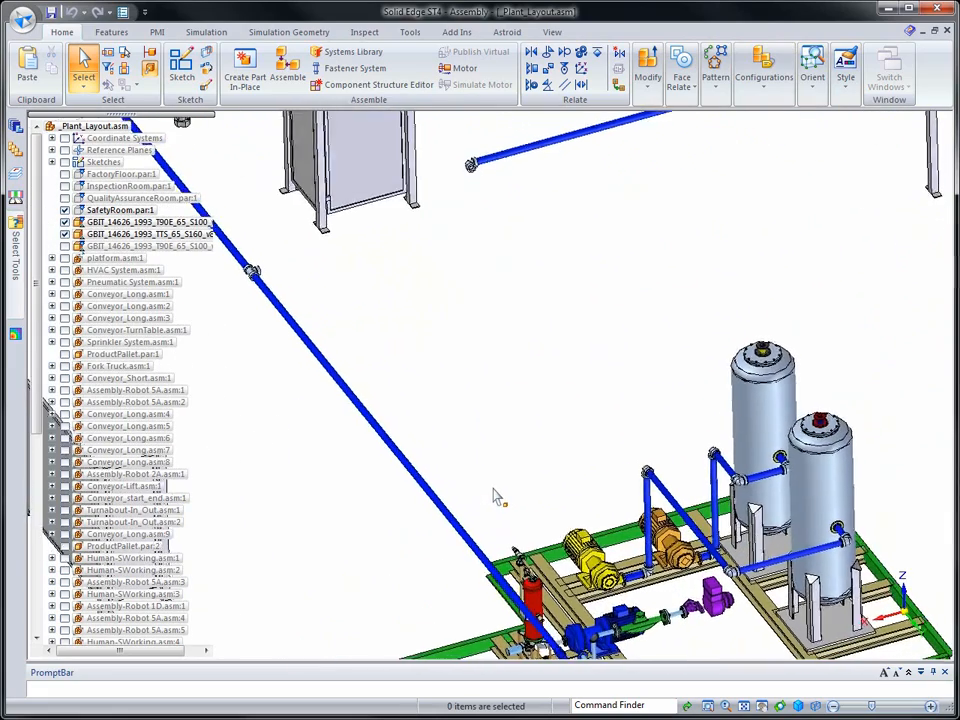
scroll(493, 495, "up", 4)
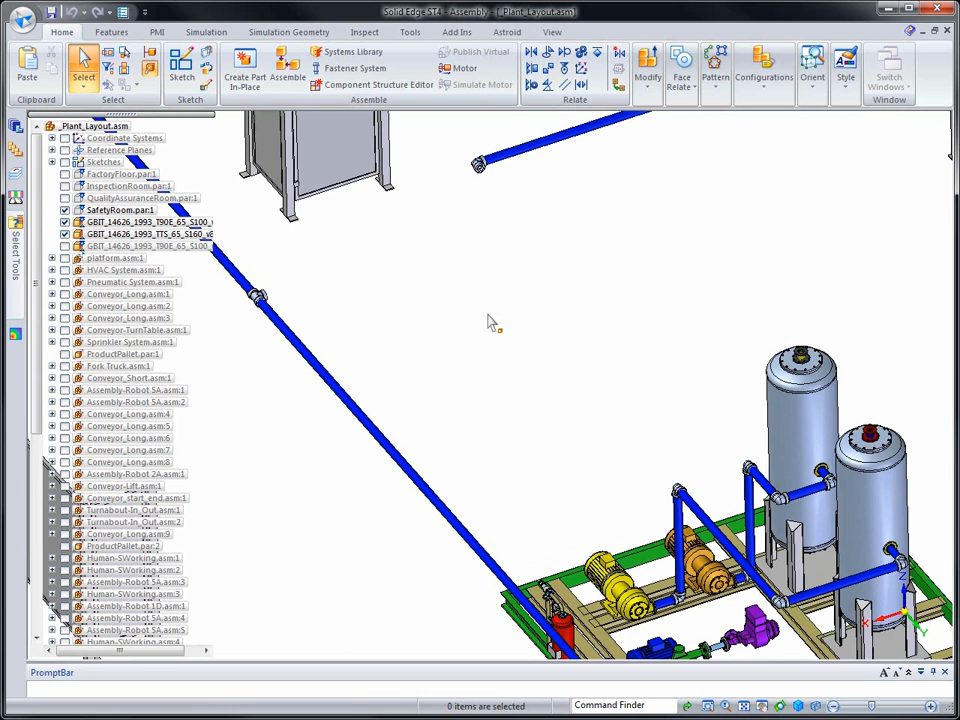
left_click(410, 32)
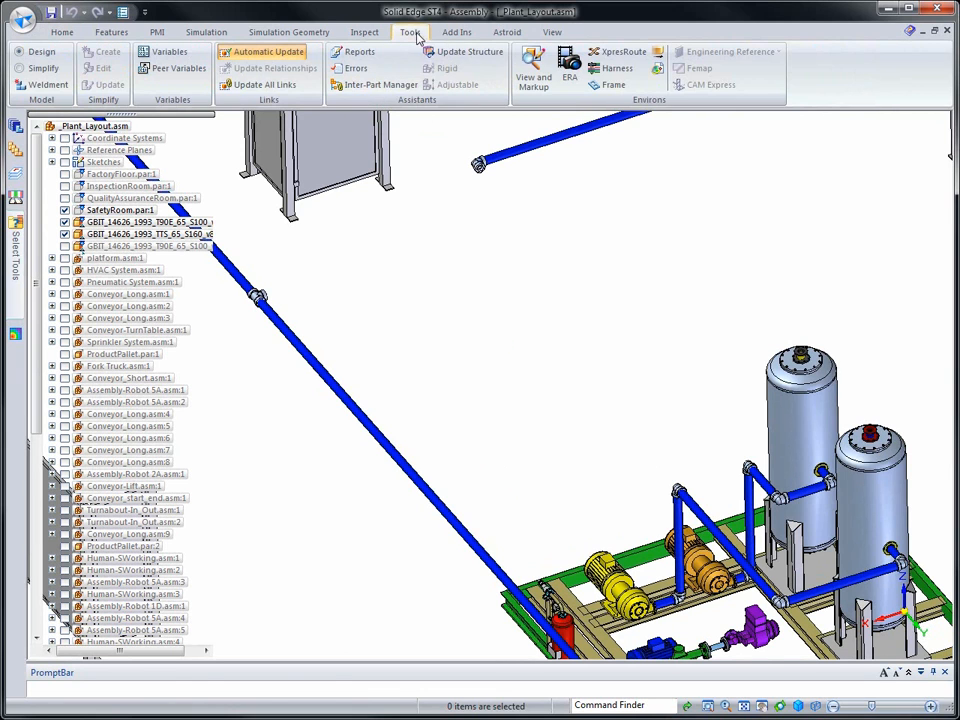
left_click(610, 52)
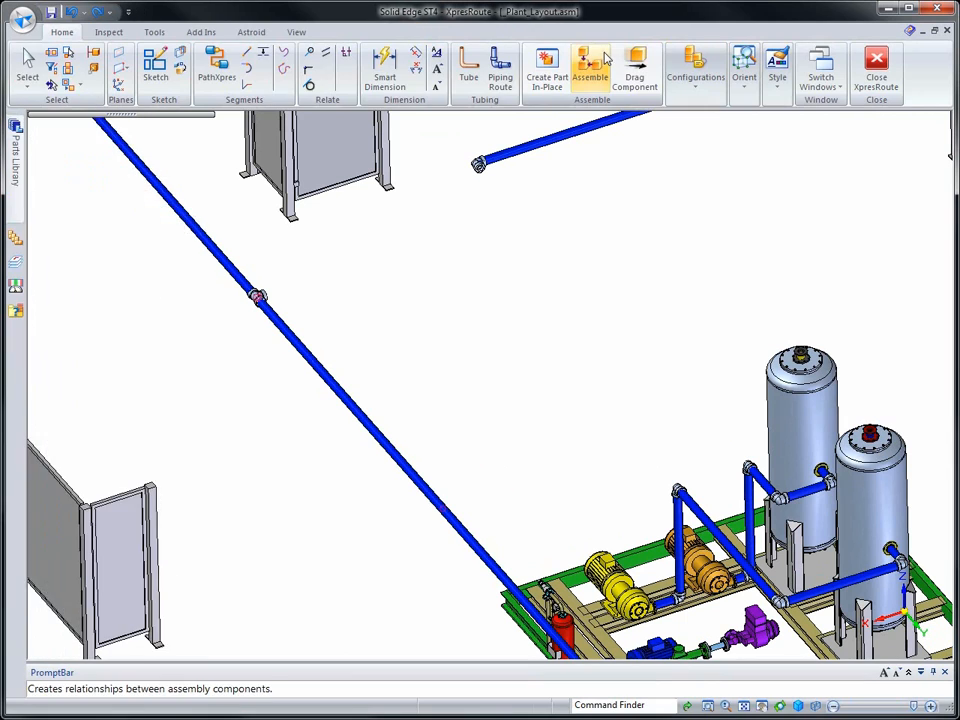
- Create a PathXpres path from the orange pump's port to the blue pipe's open elbow, with 1.00 m port segments and a vertical drop
left_click(217, 65)
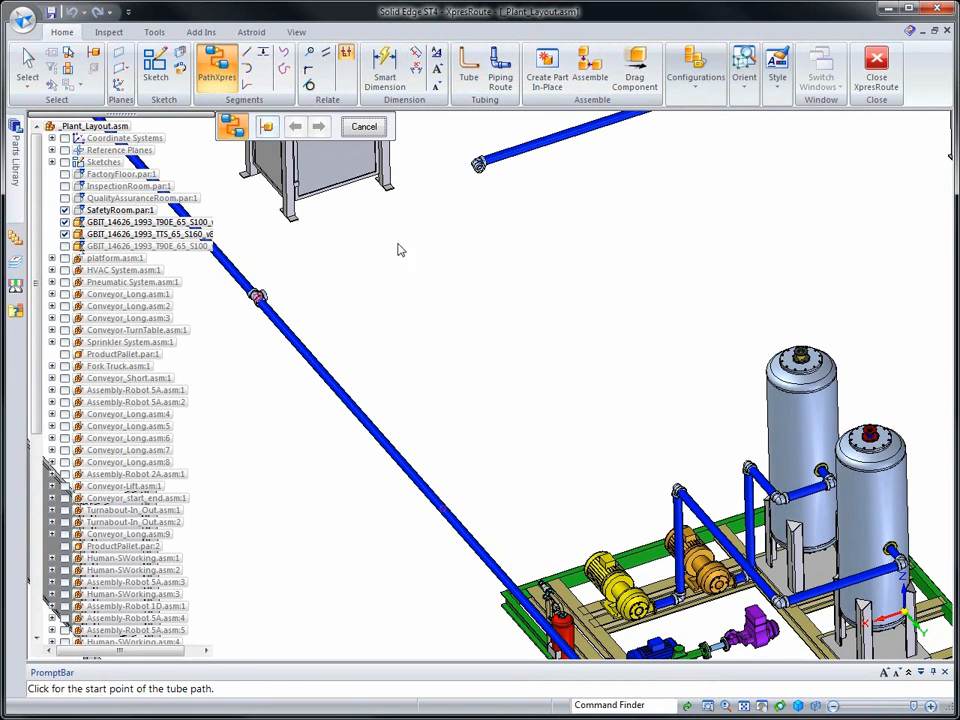
left_click(707, 587)
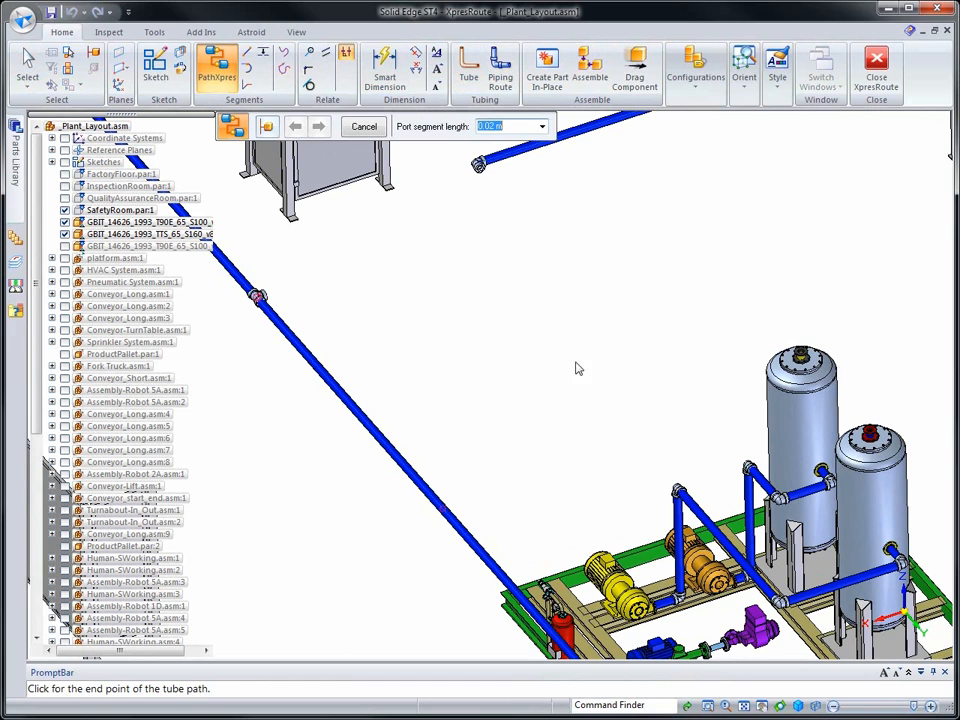
left_click(480, 177)
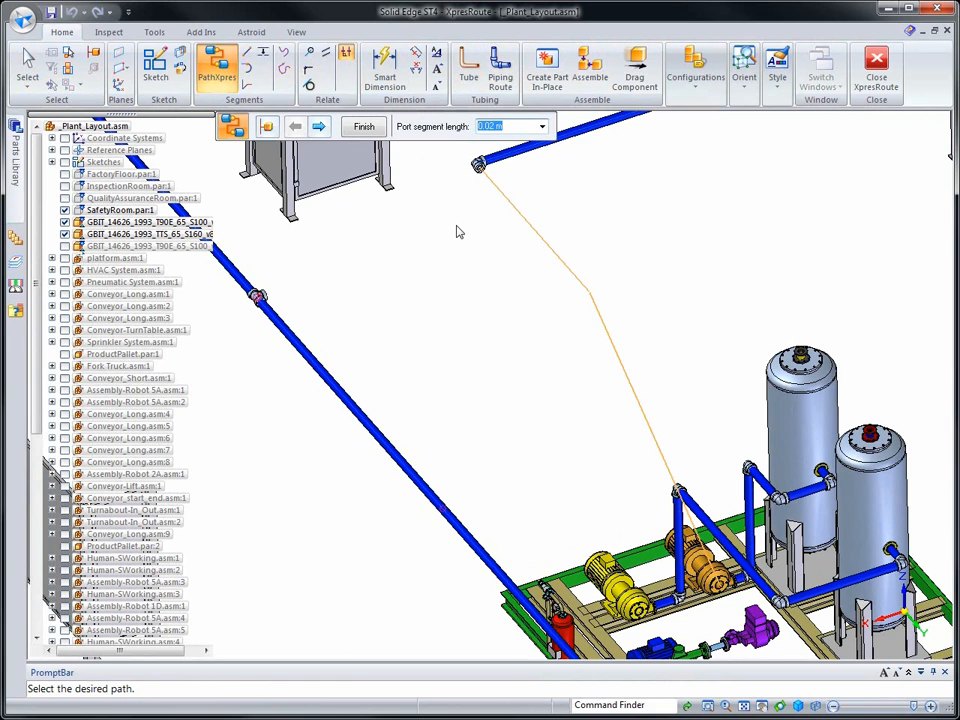
key("Return")
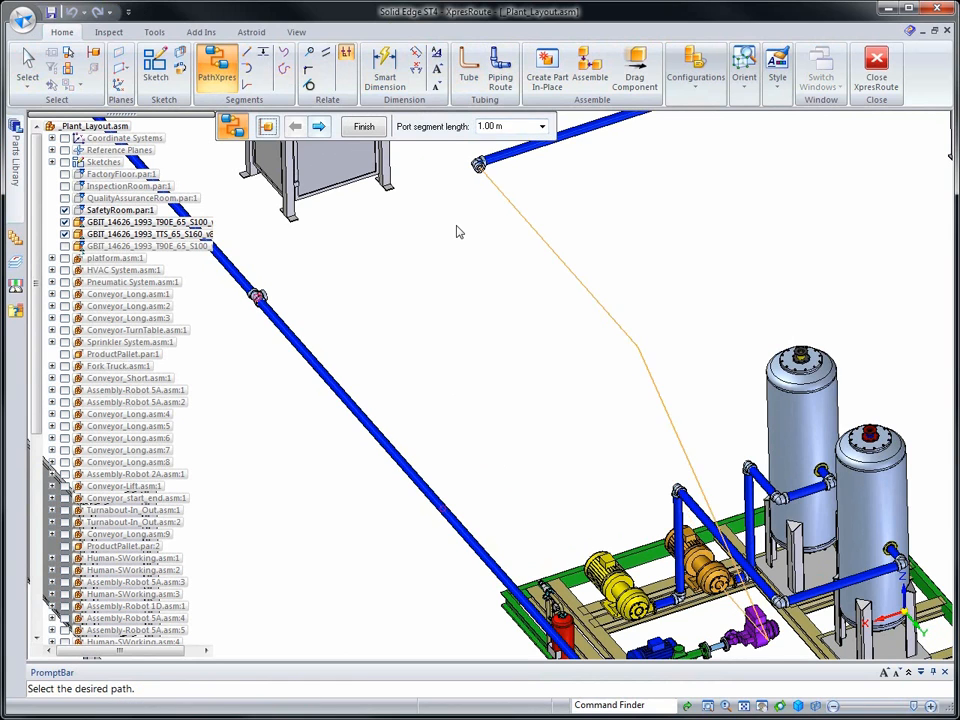
left_click(318, 126)
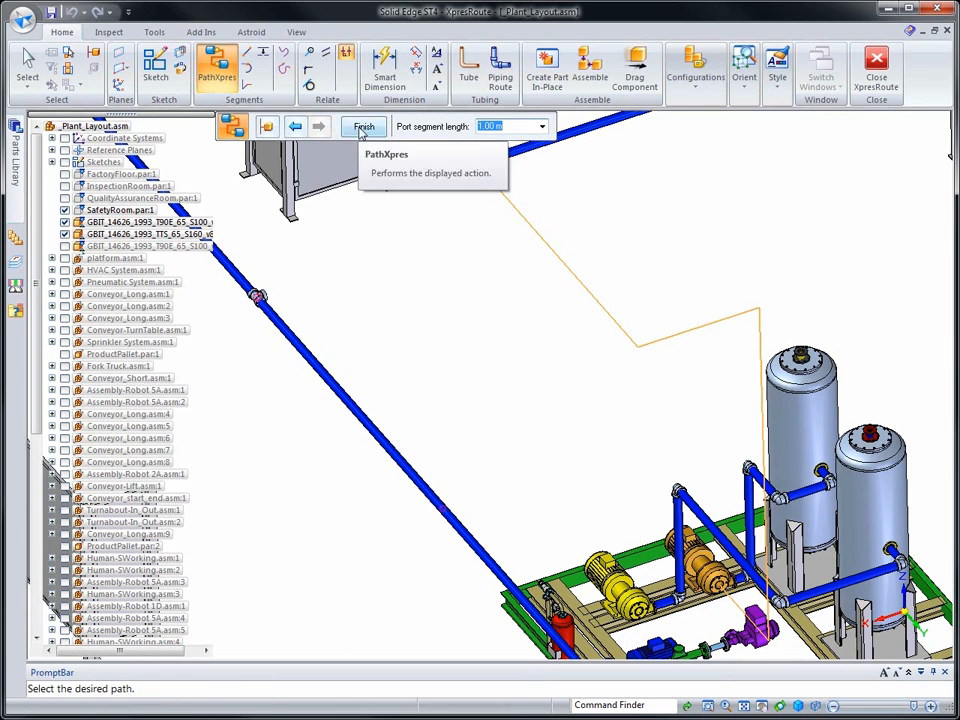
left_click(363, 127)
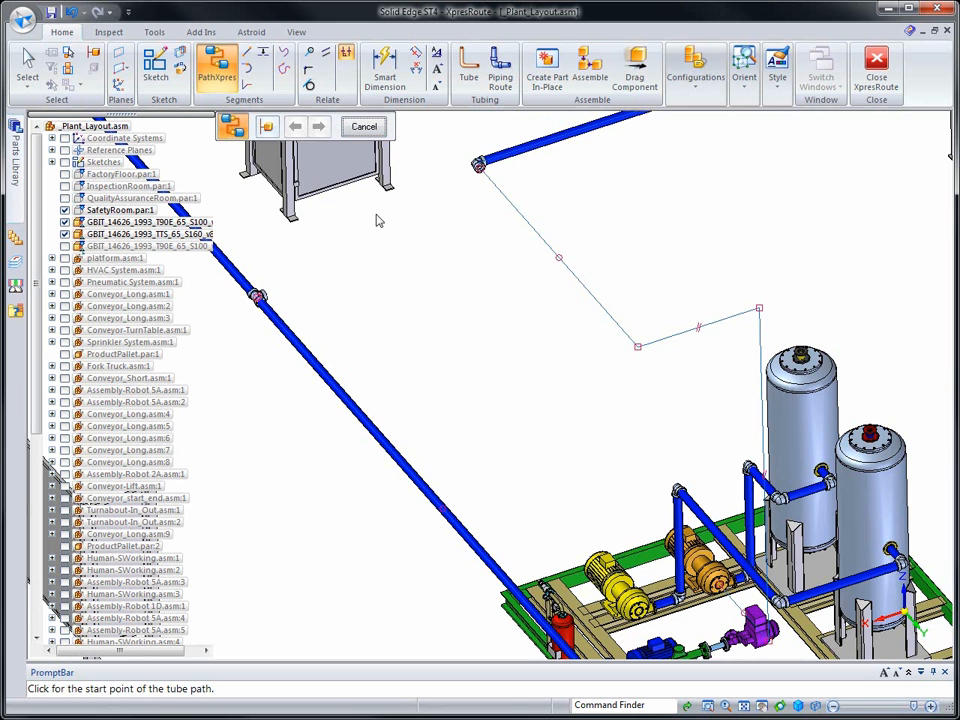
- Create a PathXpres path from the yellow pump's port to the long blue pipe's tee, using 1.00 m port segments and the last path option
left_click(641, 621)
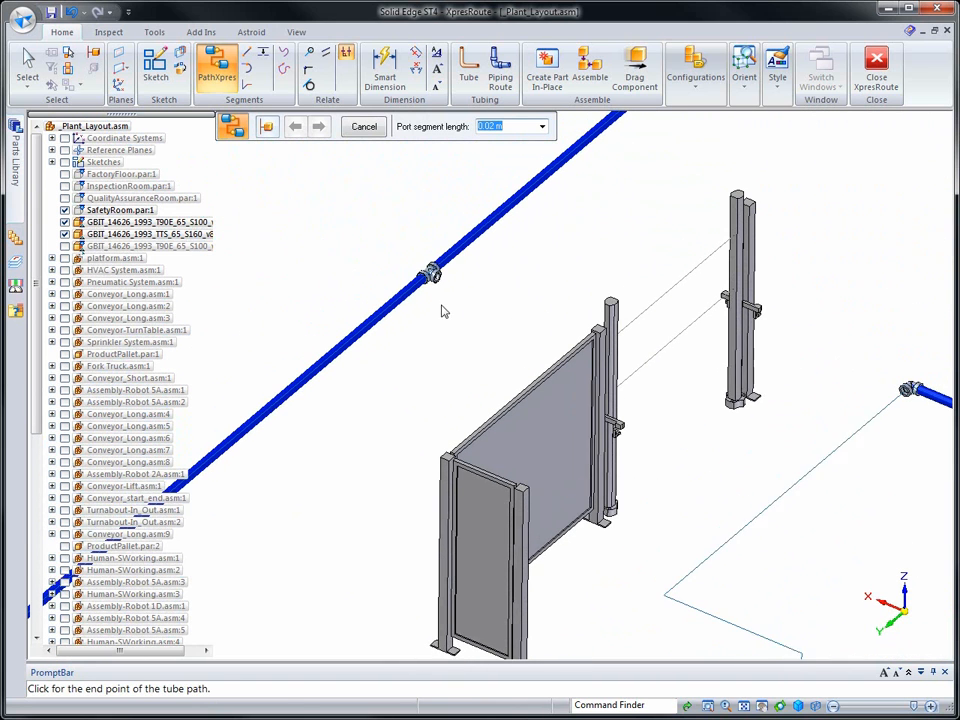
left_click(442, 285)
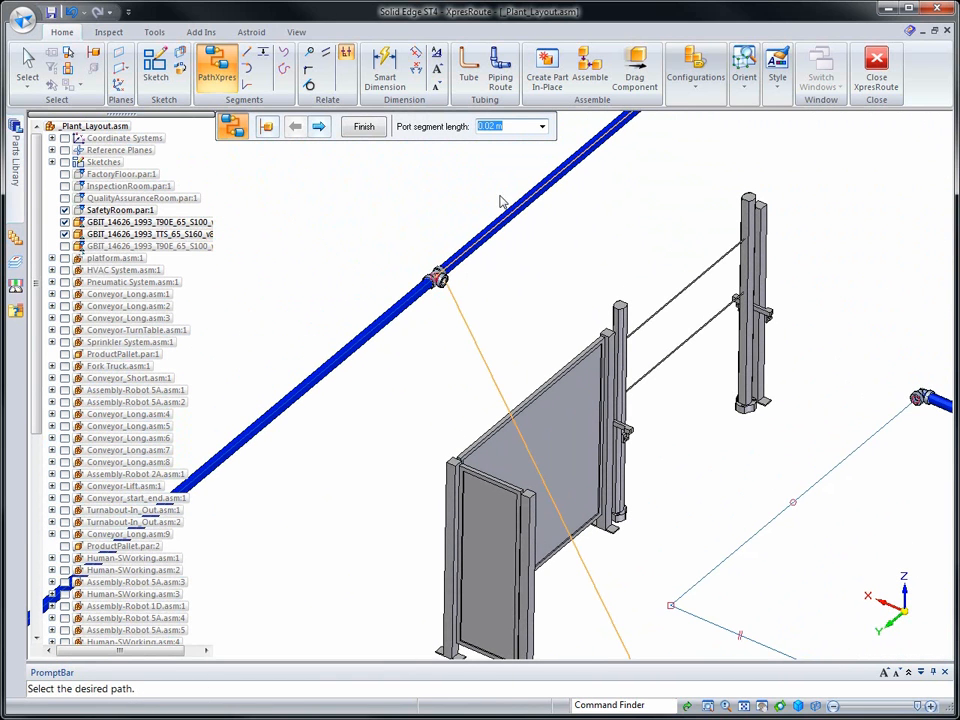
left_click(542, 127)
left_click(505, 147)
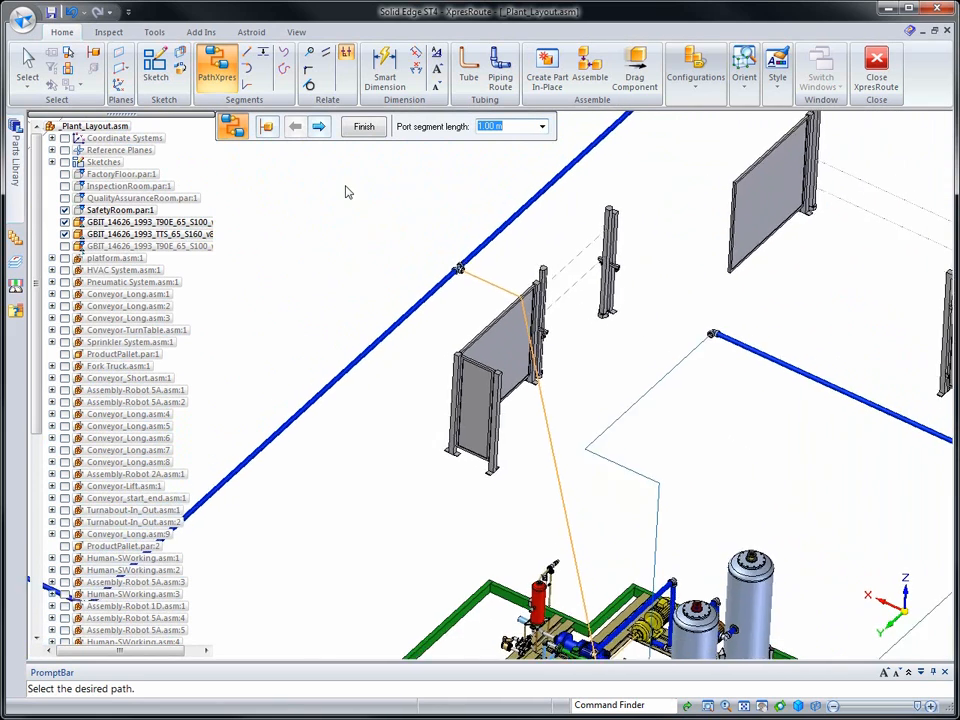
left_click(318, 127)
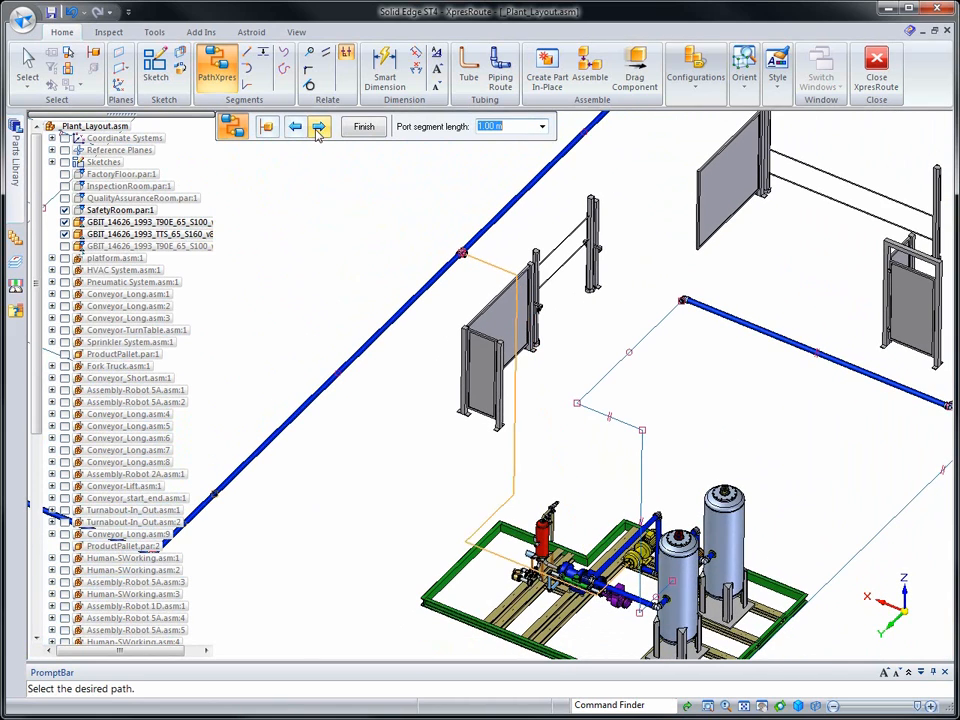
left_click(317, 130)
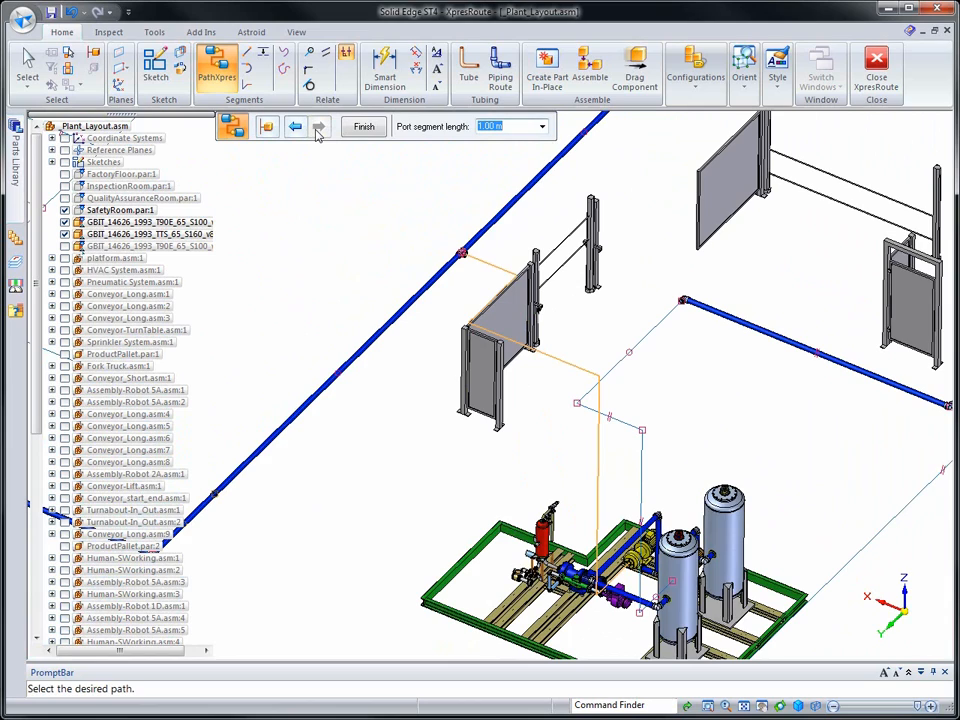
left_click(364, 128)
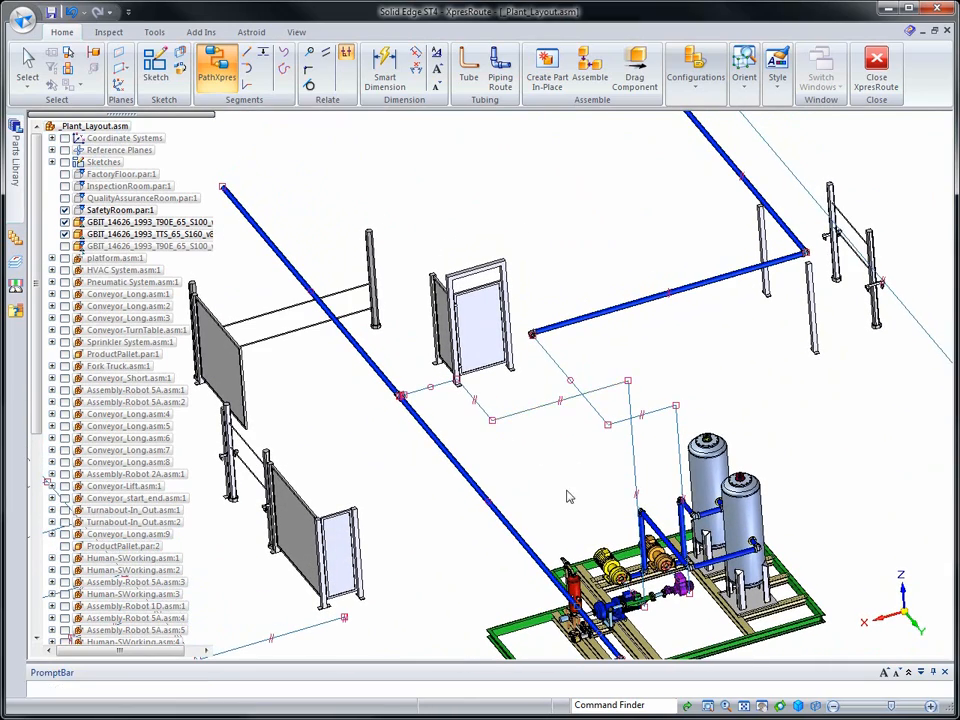
key("Escape")
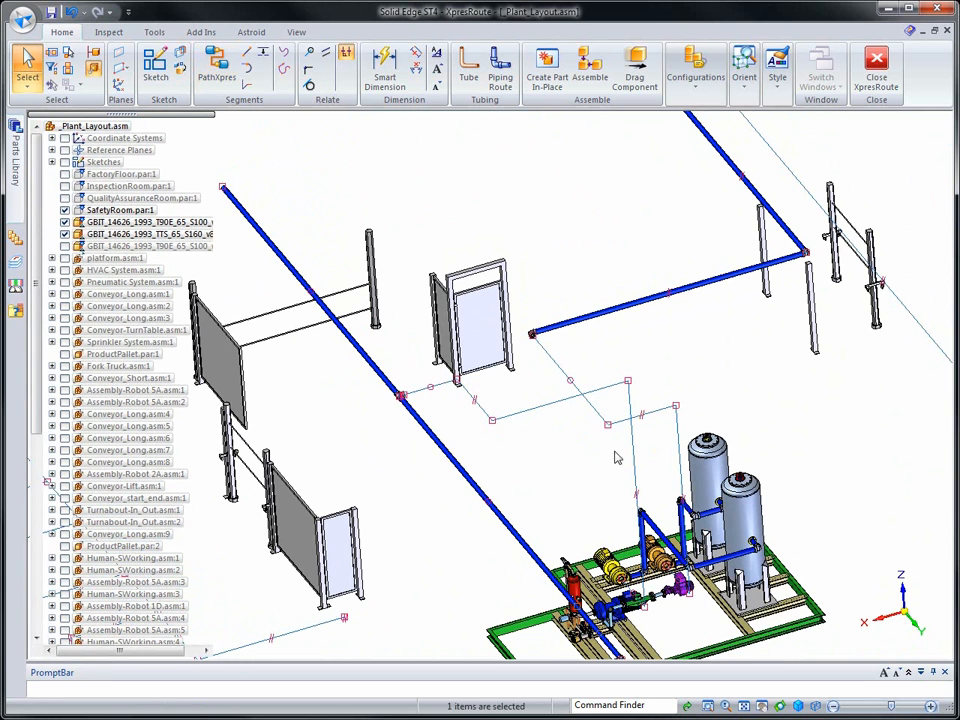
- Add an angle dimension between the tee path's long horizontal run and its vertical drop, and set it to 95°
middle_click_drag(769, 353, 771, 353)
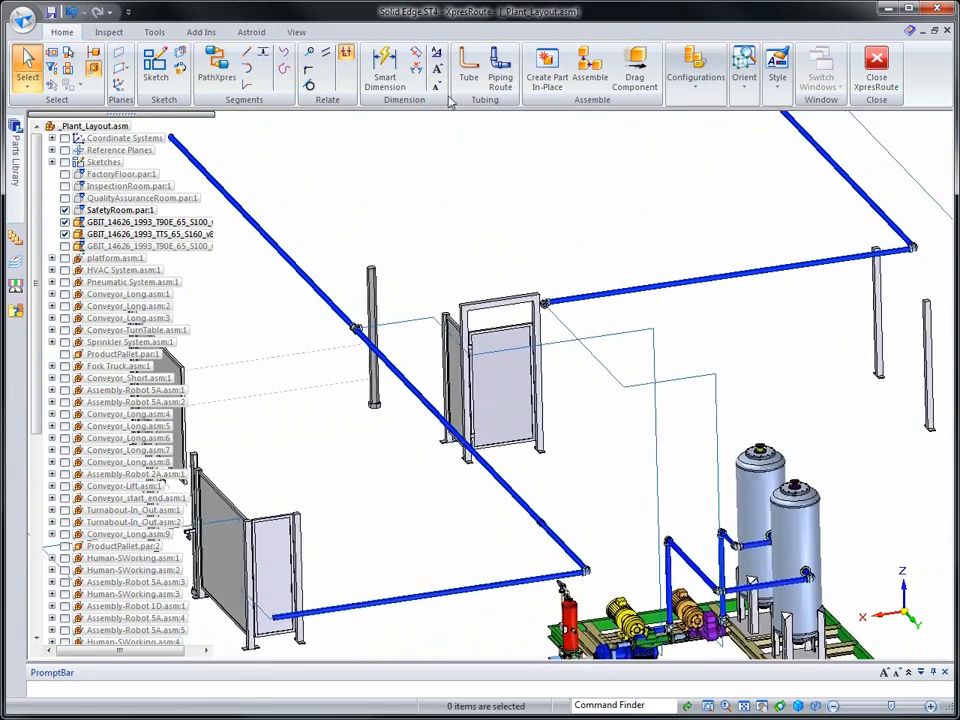
left_click(416, 69)
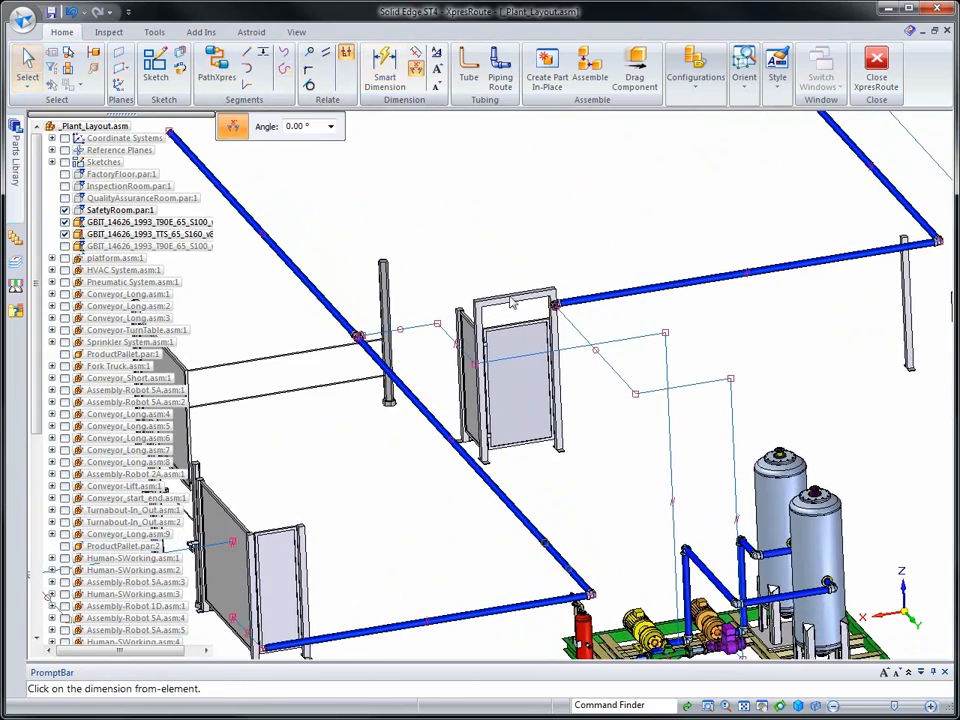
left_click(667, 369)
left_click(608, 362)
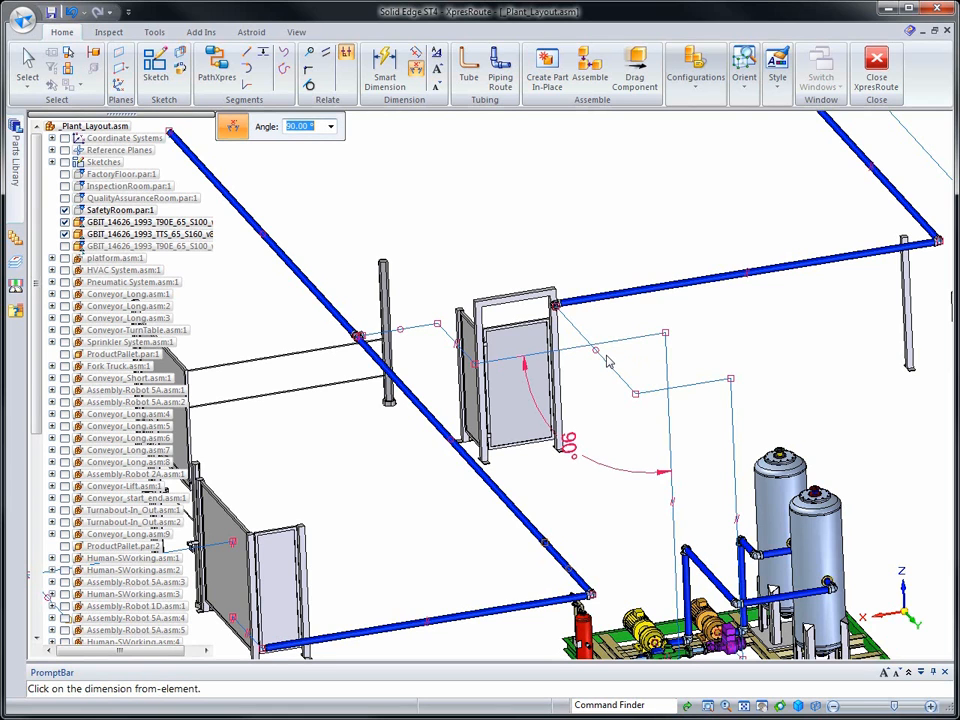
type("95")
key("Return")
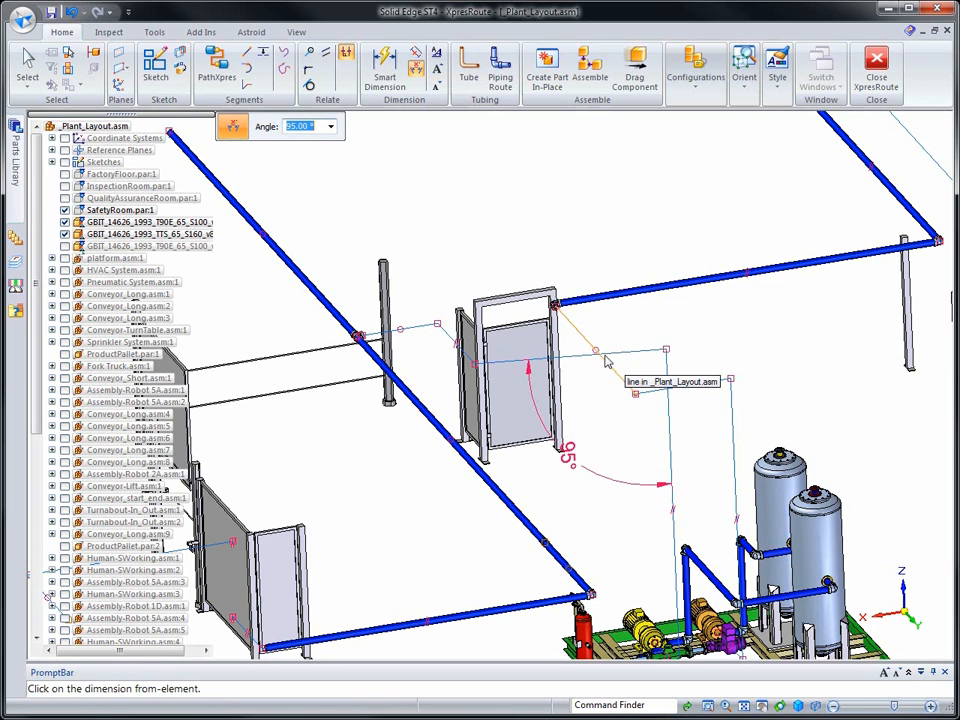
- Add an angle dimension between the elbow path's short horizontal run and its vertical drop, and set it to 95°
left_click(618, 357)
left_click(693, 390)
left_click(693, 393)
type("95")
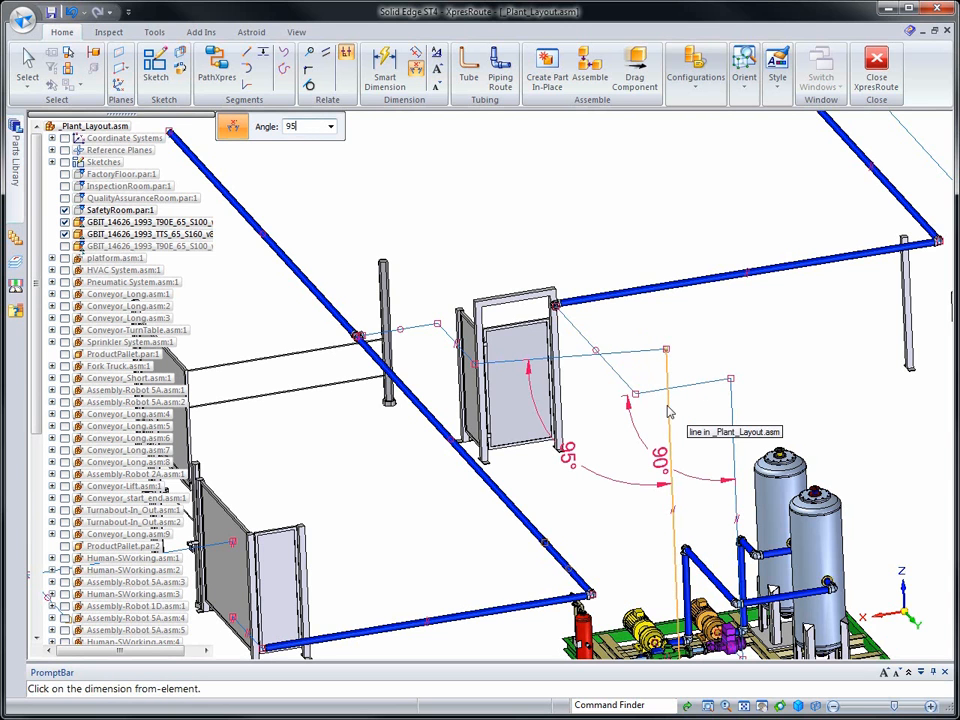
key("Return")
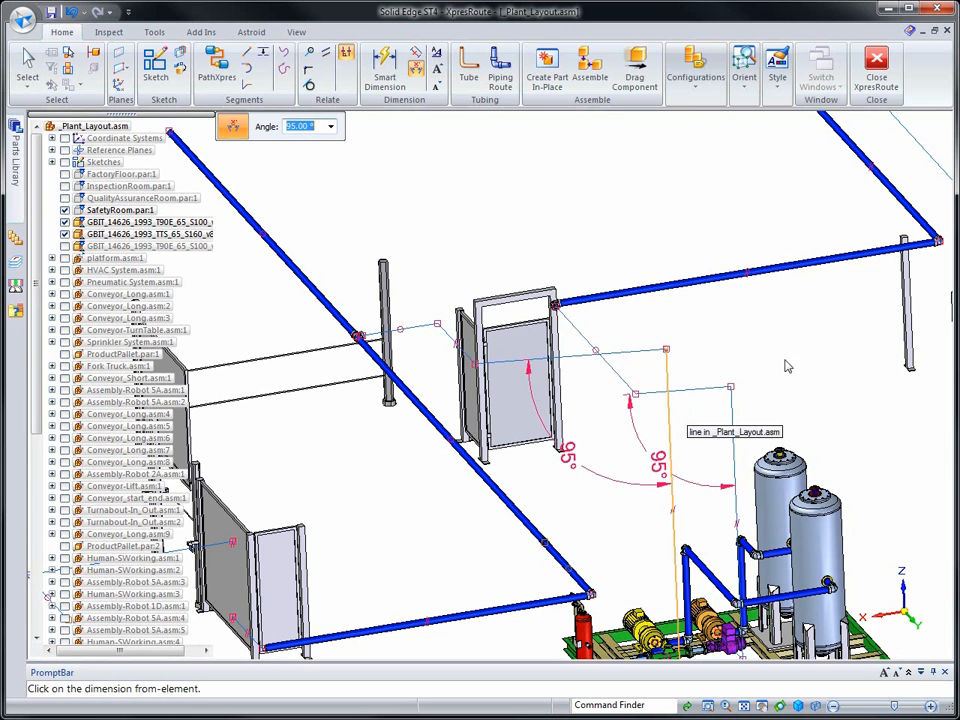
middle_click_drag(821, 358, 822, 357)
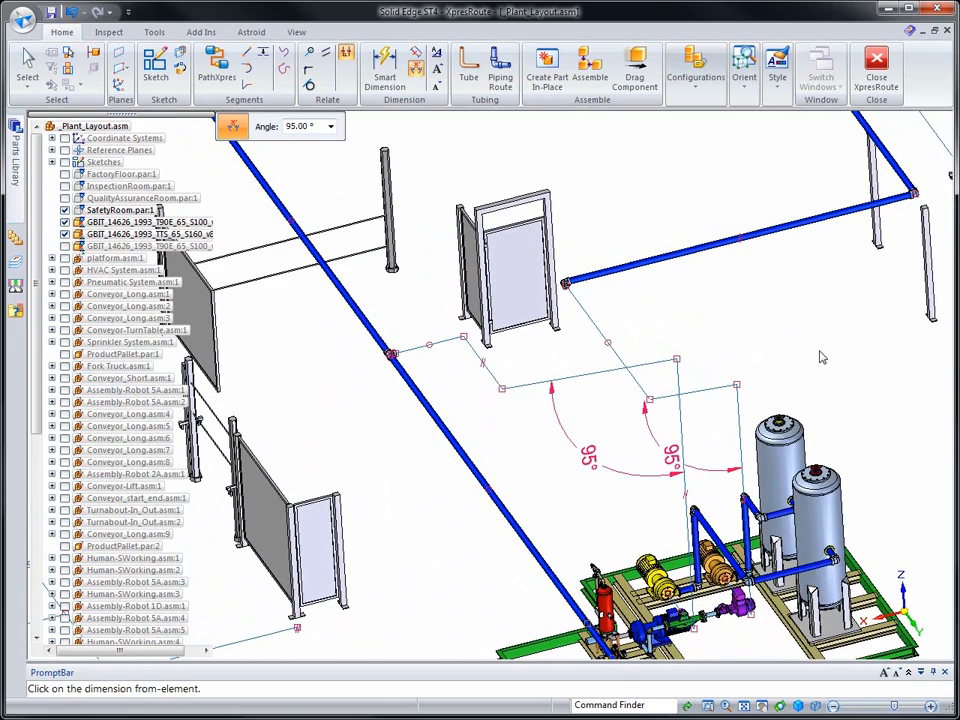
key("Escape")
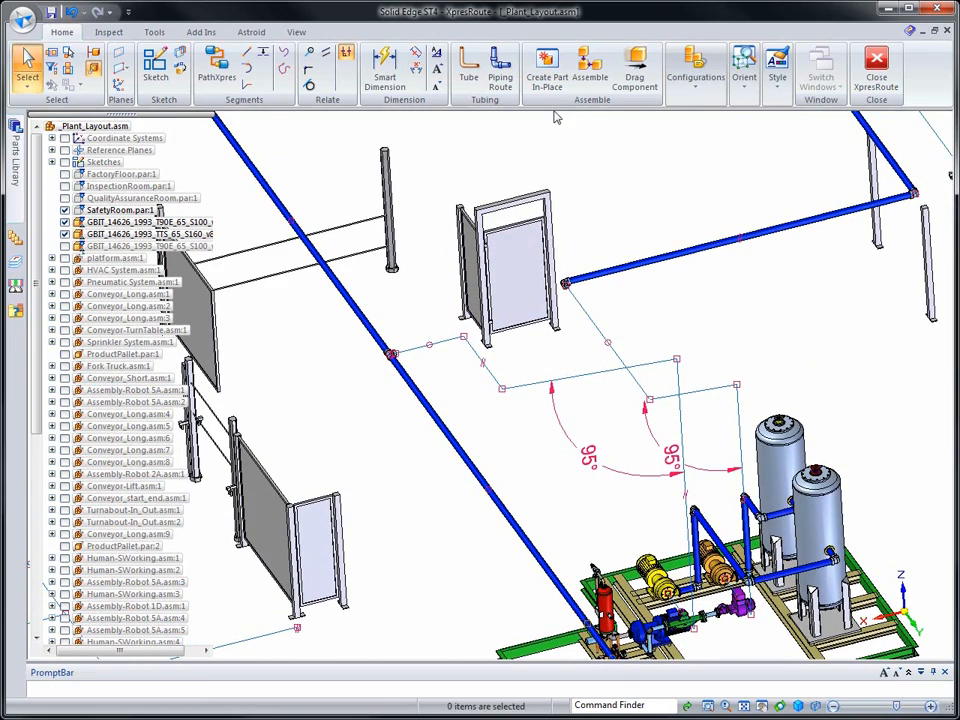
- Start a Piping Route and set its pipes to the GB standard with a 65 mm diameter
left_click(501, 80)
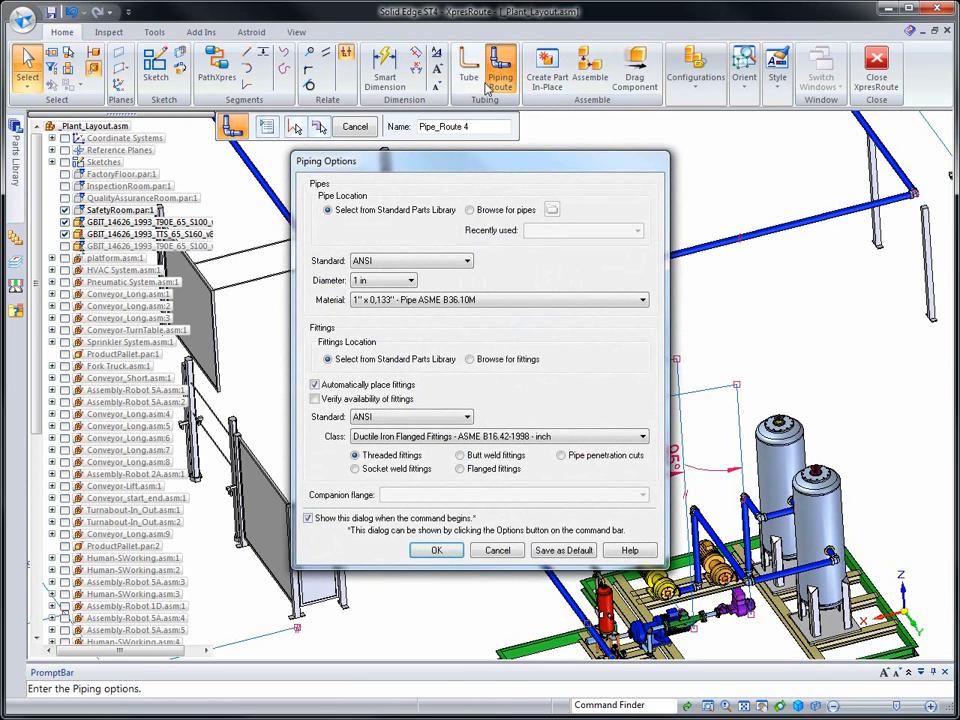
left_click(466, 262)
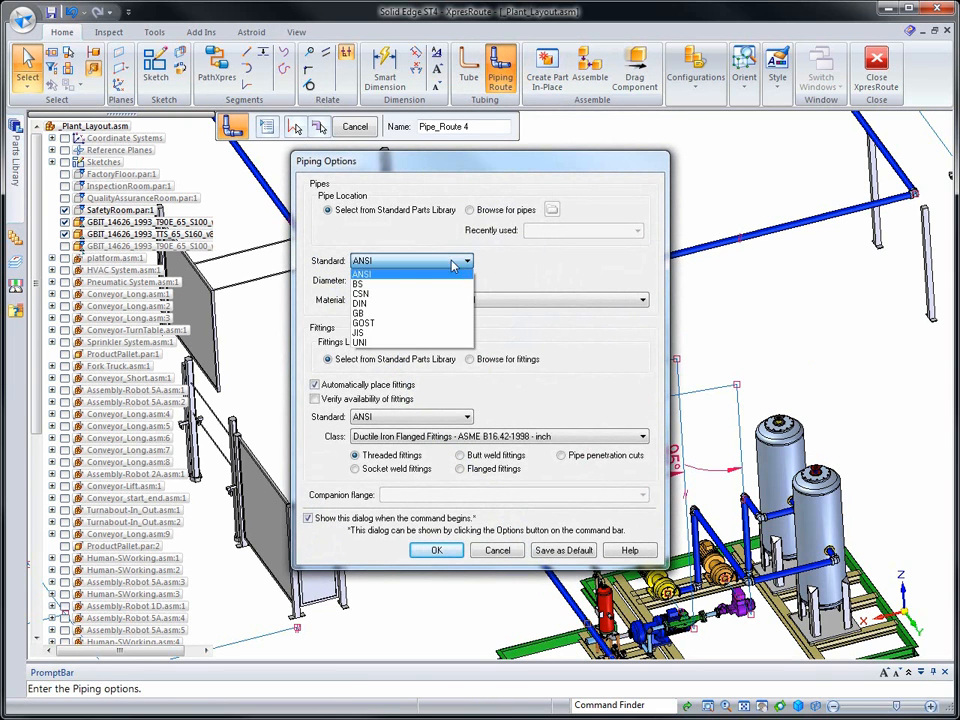
left_click(371, 316)
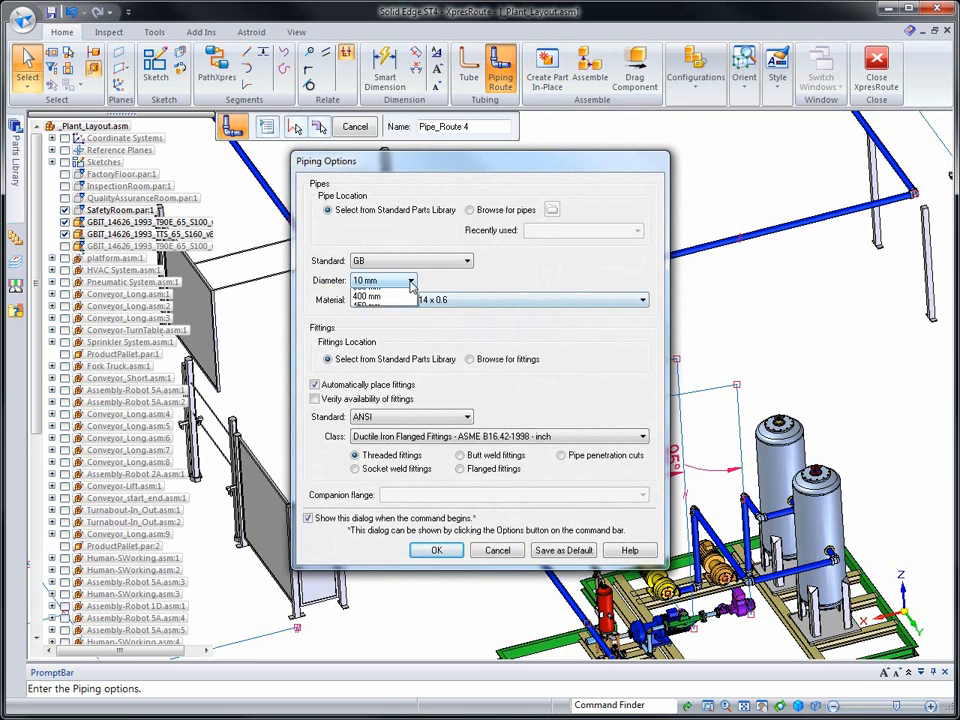
left_click(410, 281)
left_click(380, 355)
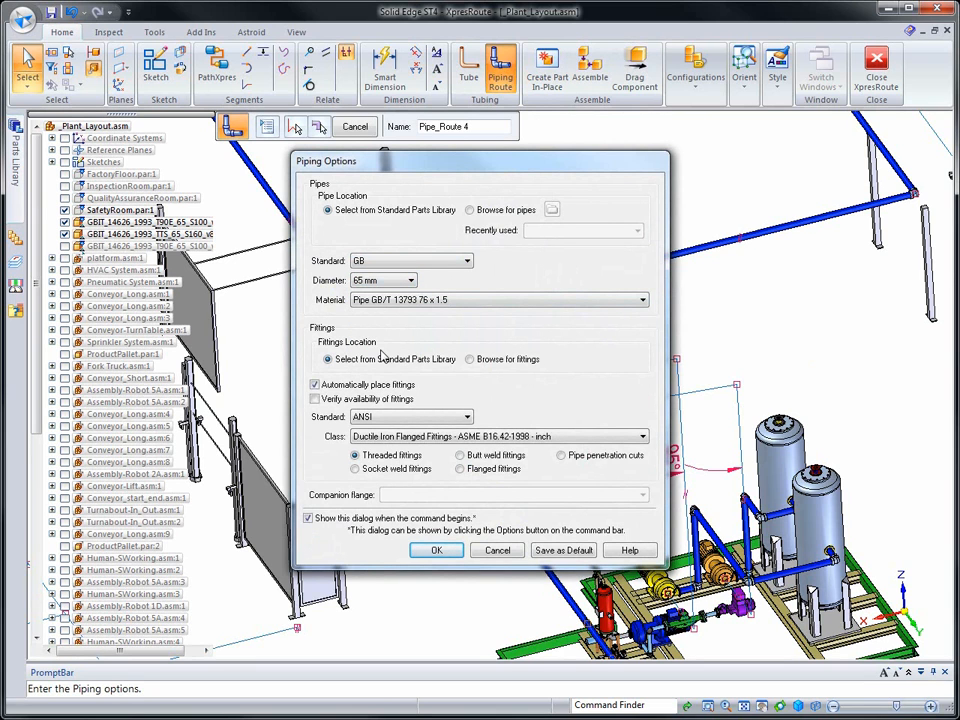
- Enable verification of fittings availability and set the fittings standard to GB
left_click(316, 399)
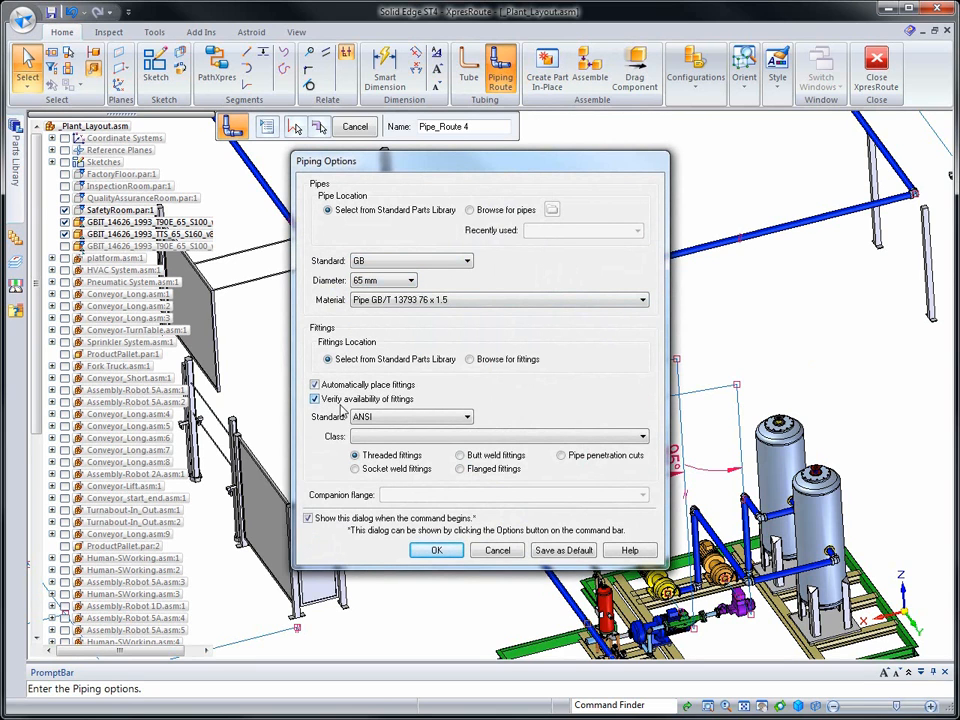
left_click(441, 420)
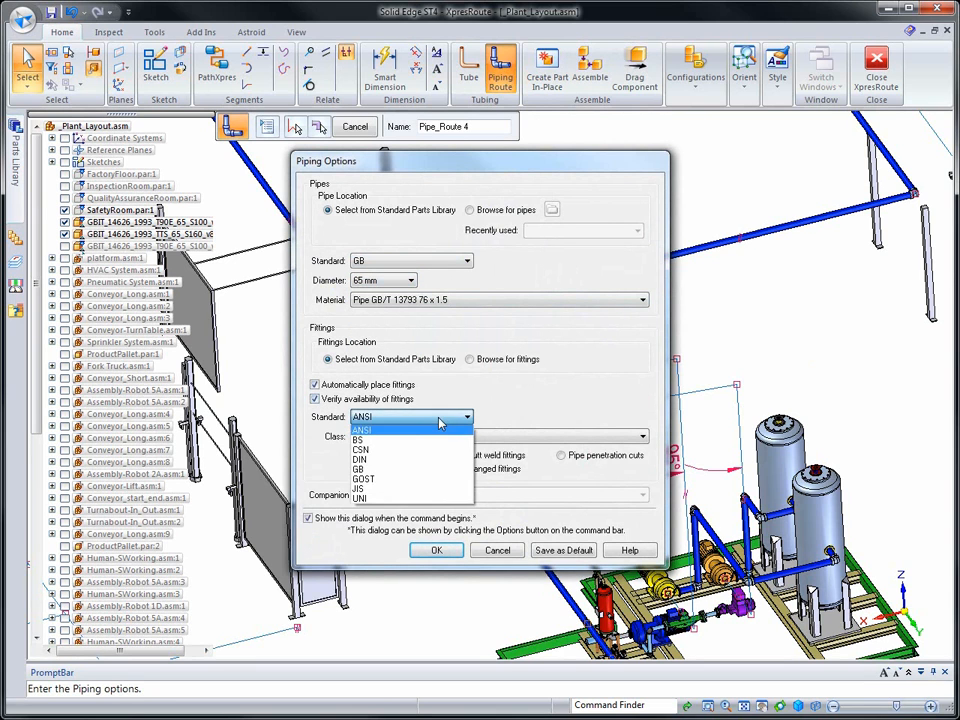
left_click(374, 469)
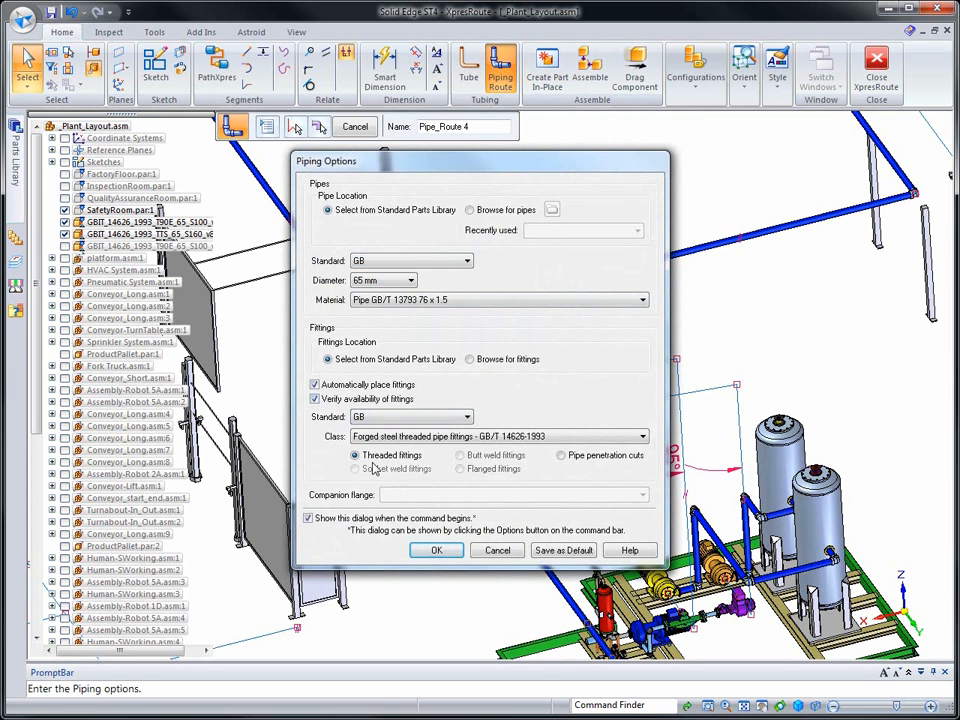
- Accept the piping options, then define the route from the tee and elbow path chains with a maximum gradient of 20°
left_click(432, 552)
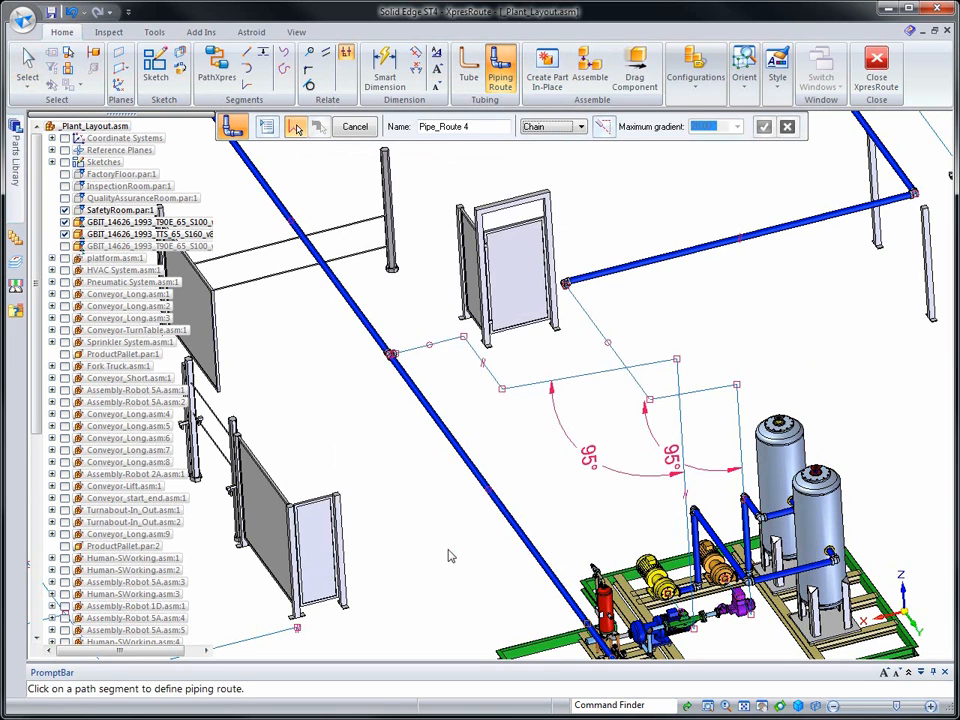
left_click(601, 128)
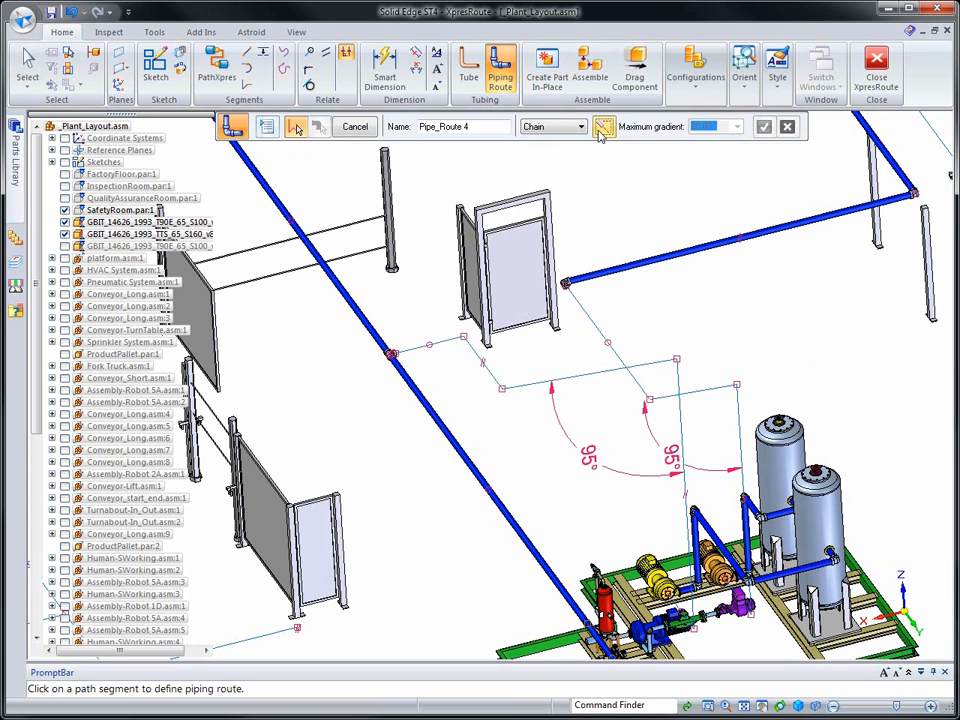
left_click(723, 130)
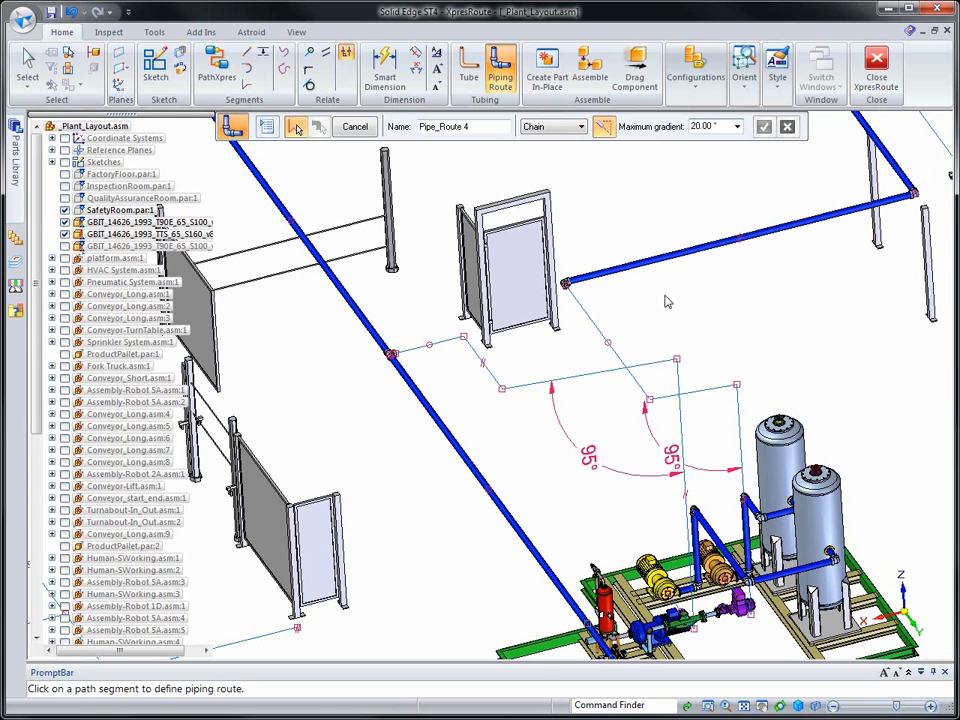
left_click(572, 292)
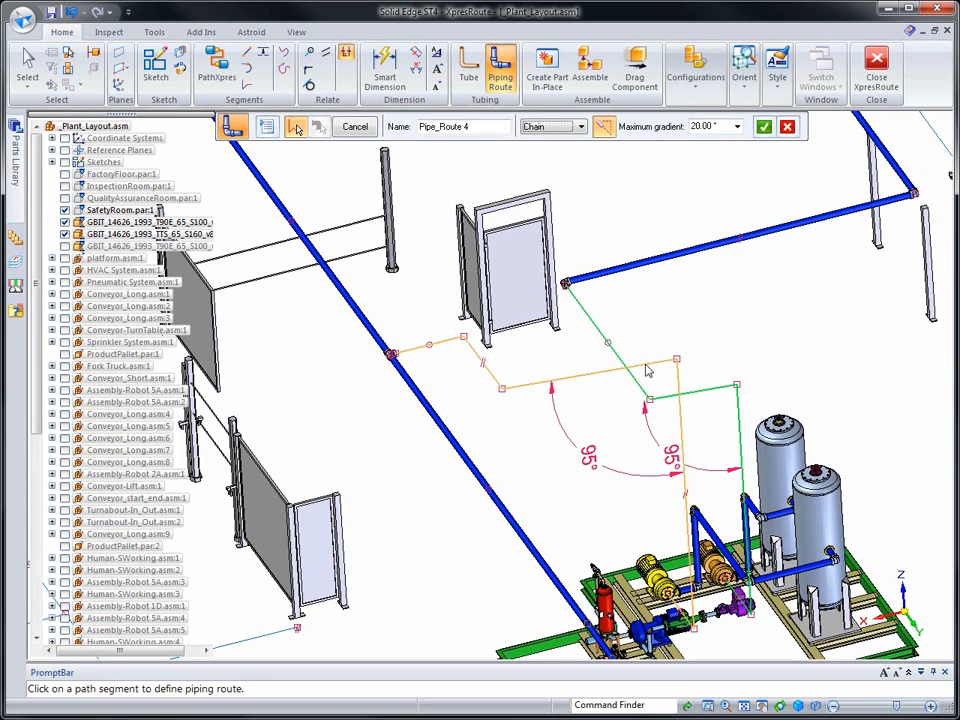
left_click(762, 127)
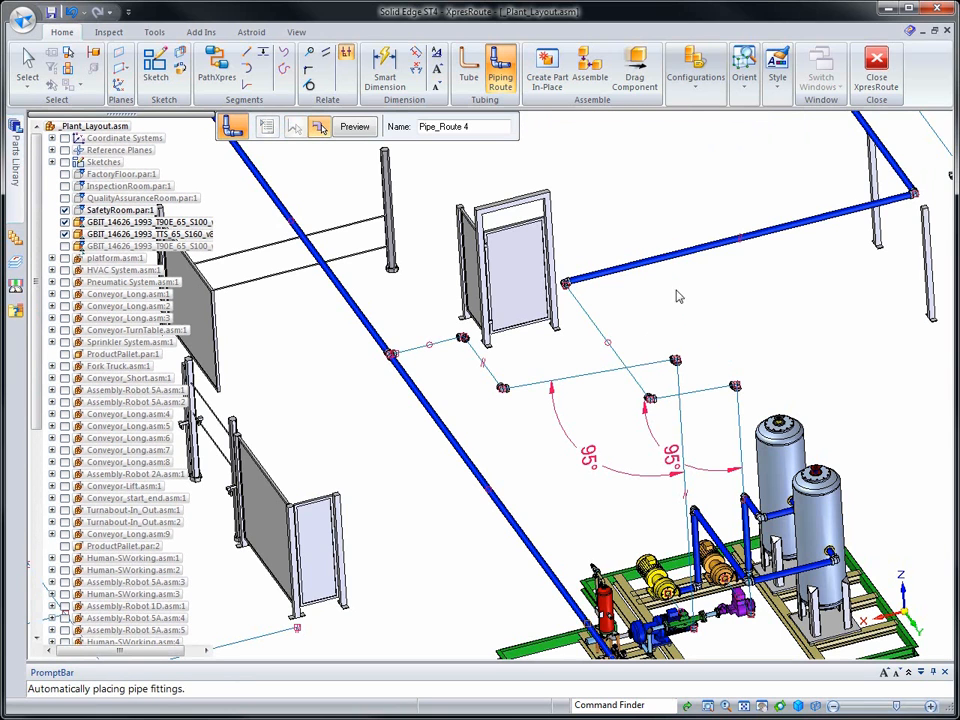
- Preview the generated pipes and fittings, then finish the piping route and leave the command
left_click(352, 127)
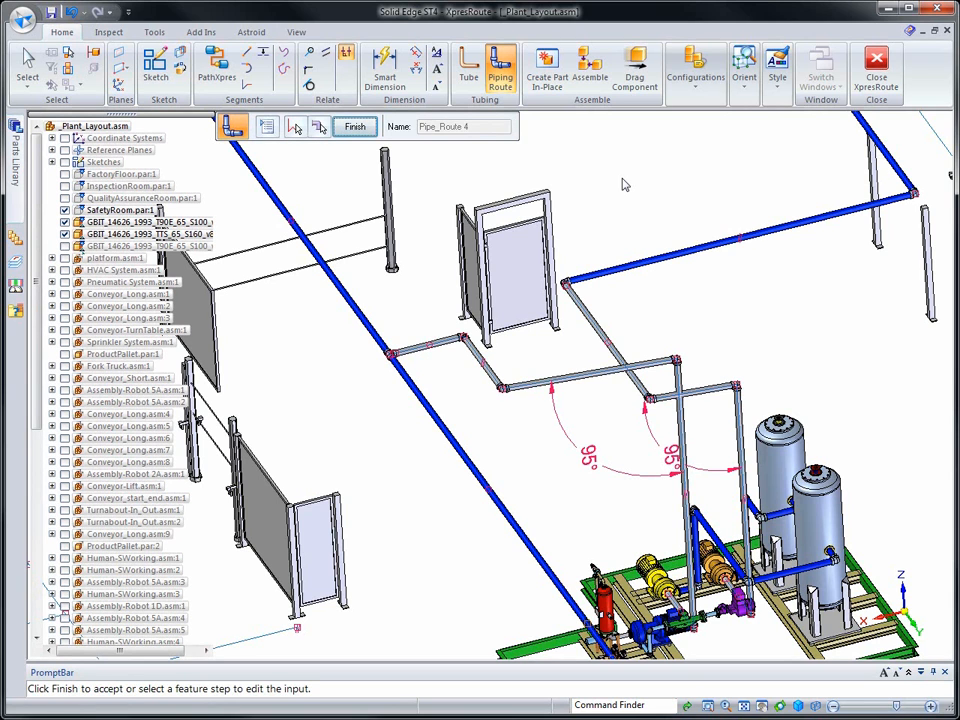
middle_click_drag(824, 371, 865, 334)
scroll(864, 334, "up", 5)
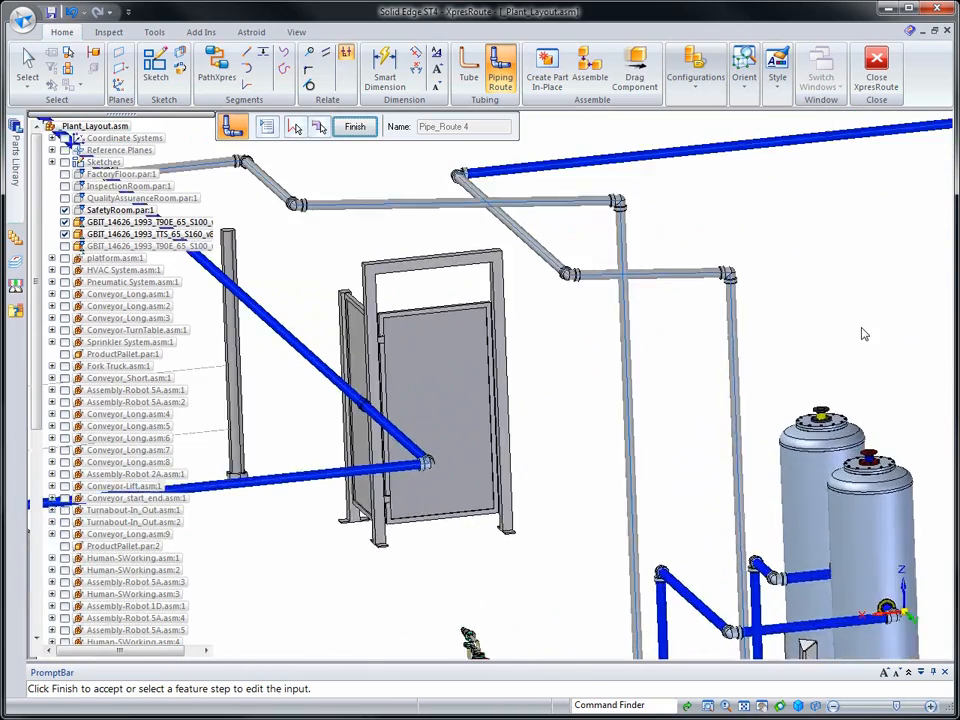
right_click(864, 334)
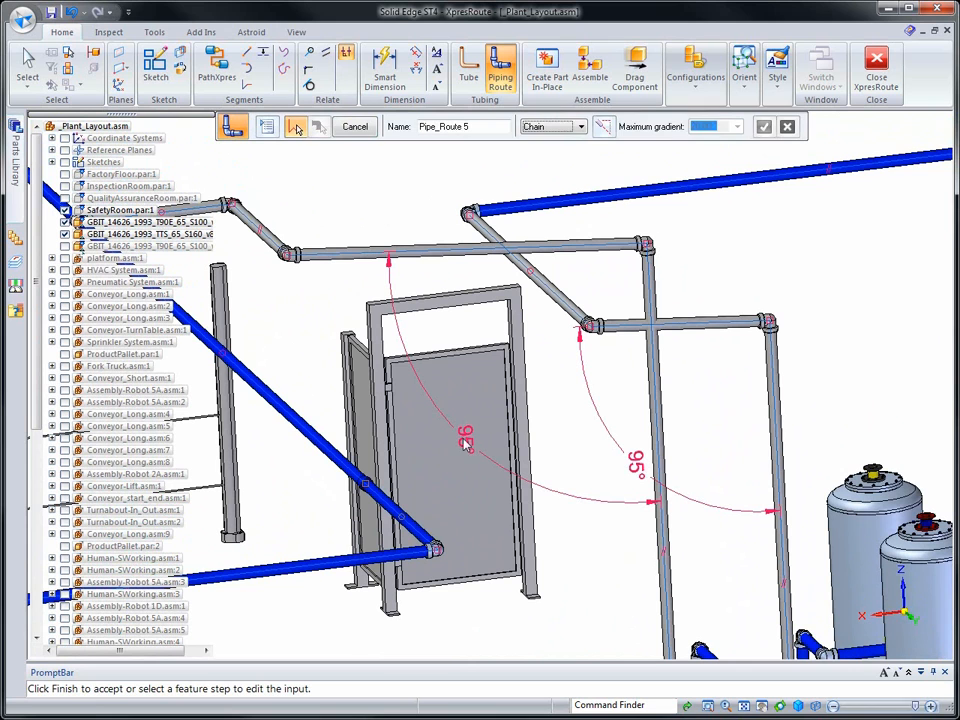
key("Escape")
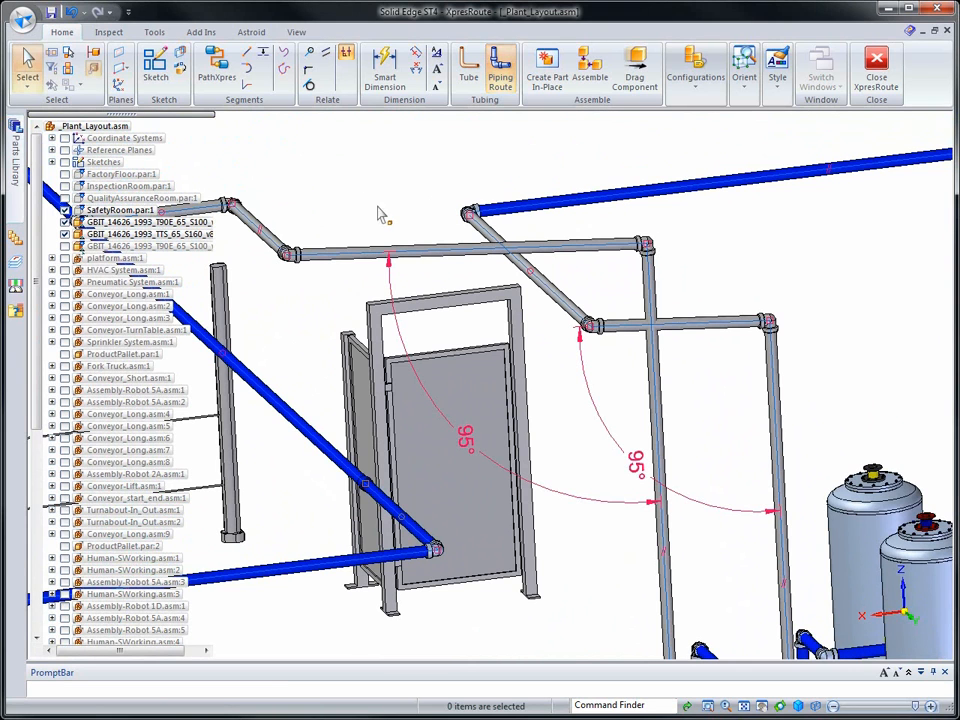
- Set both angle dimensions between the horizontal runs and vertical drops of the tee and elbow paths to 98°
left_click(462, 443)
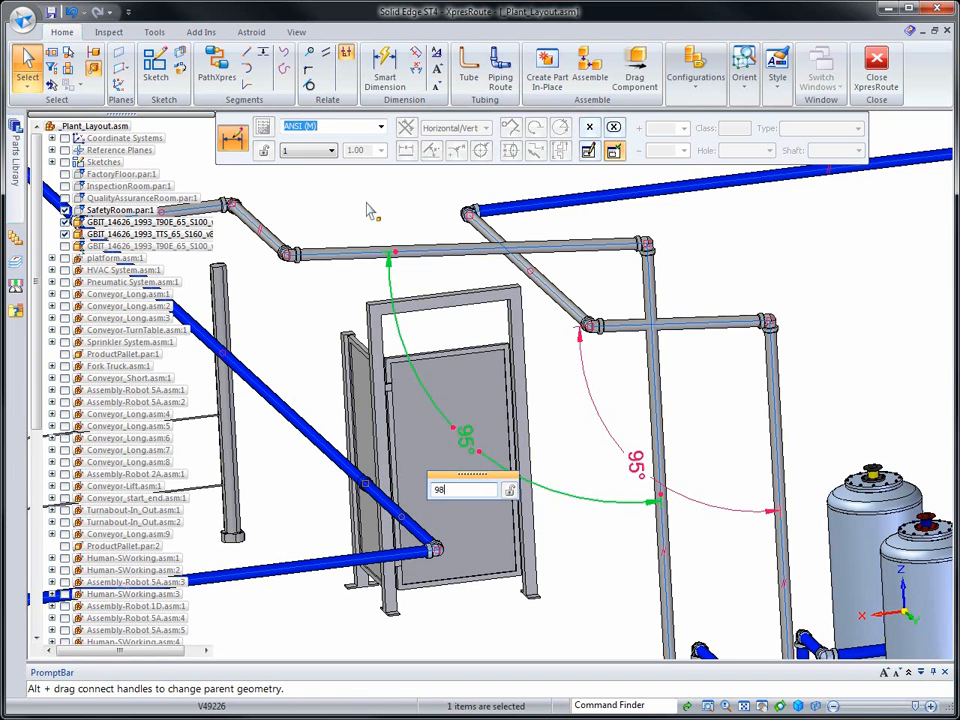
key("Return")
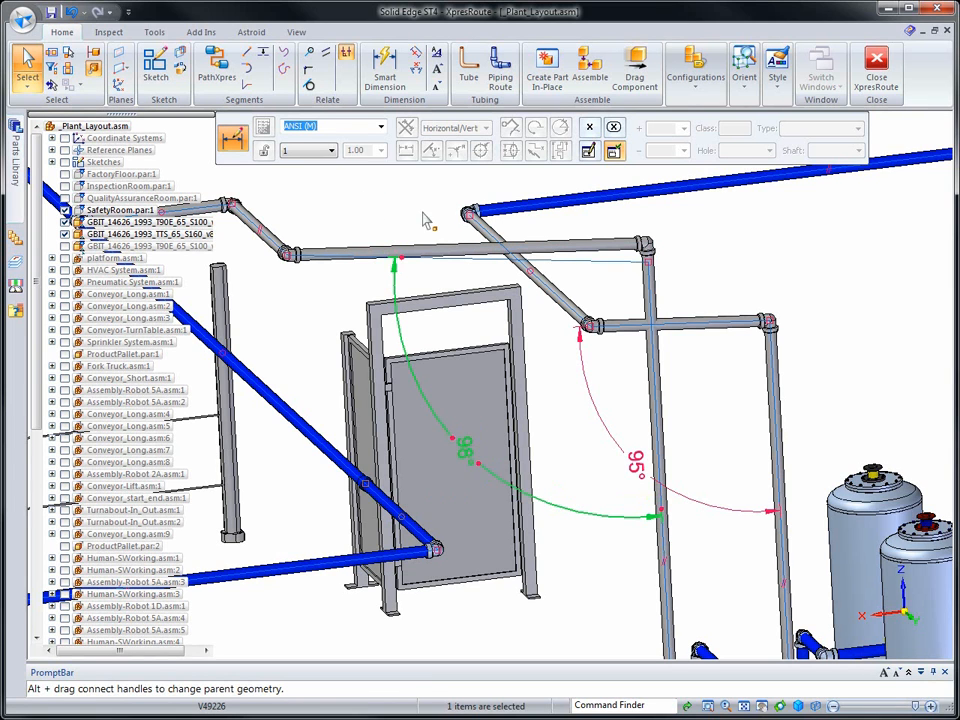
left_click(632, 468)
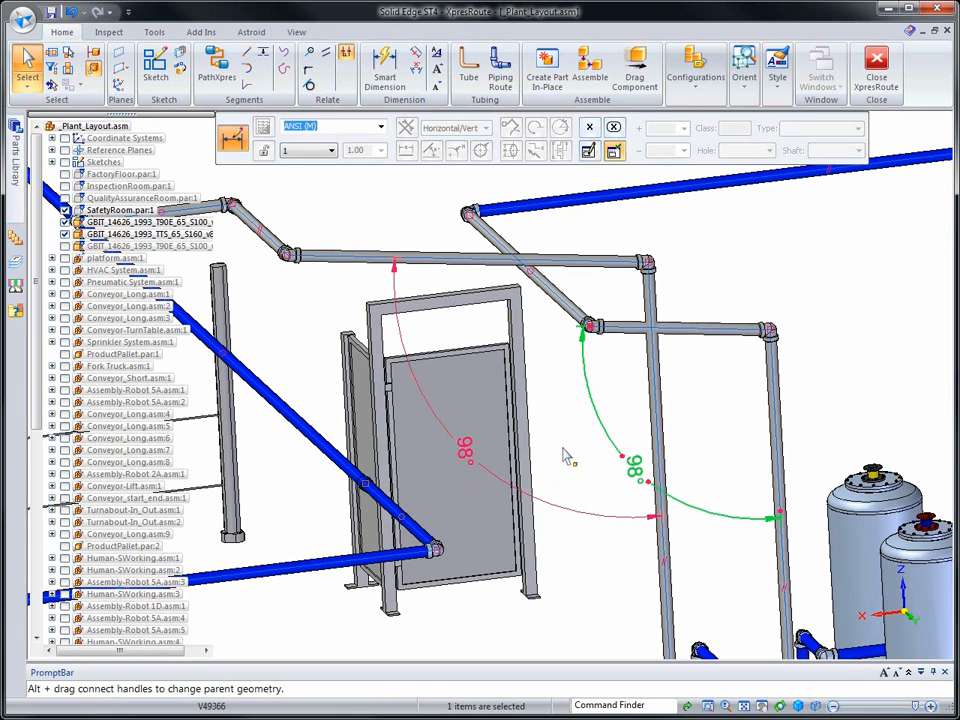
left_click(723, 469)
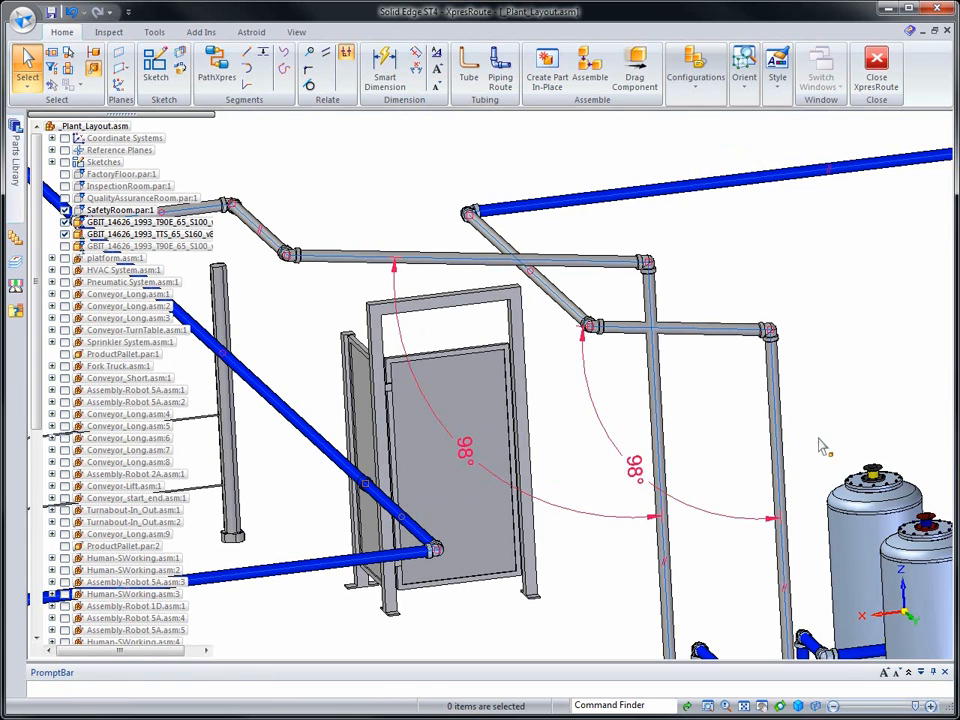
- Add a length dimension to the tee path's short segment leaving the yellow pump, and set it to 0.5 m
middle_click_drag(868, 394, 818, 372)
scroll(818, 372, "up", 6)
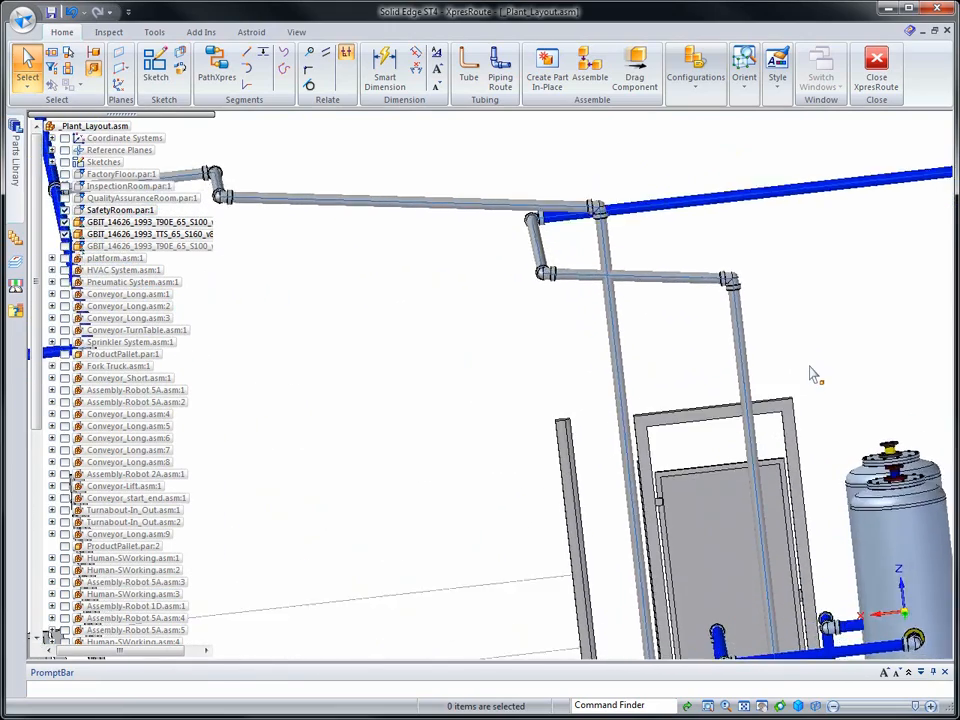
middle_click_drag(752, 403, 650, 423)
middle_click_drag(703, 515, 698, 543)
left_click(381, 67)
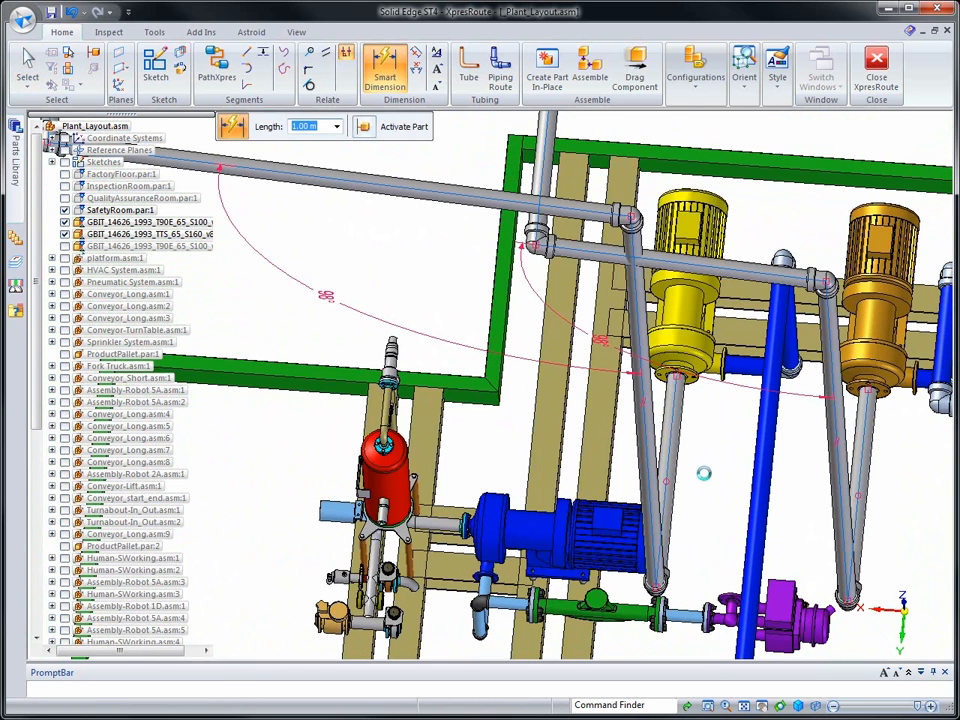
left_click(709, 483)
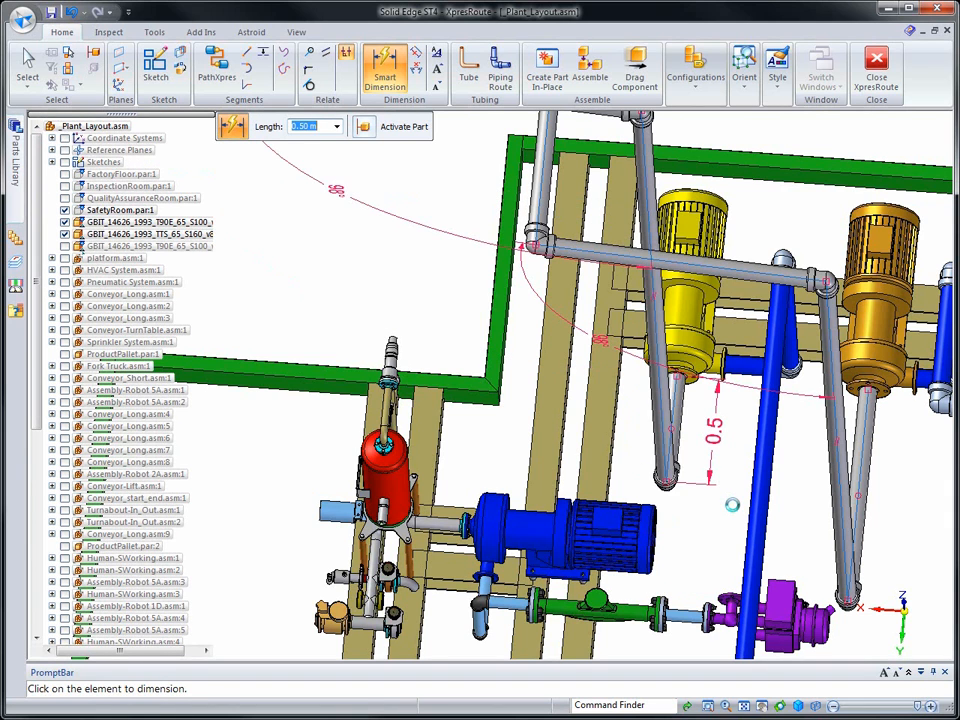
middle_click_drag(733, 505, 661, 575)
middle_click_drag(652, 585, 155, 368)
middle_click_drag(625, 545, 627, 540)
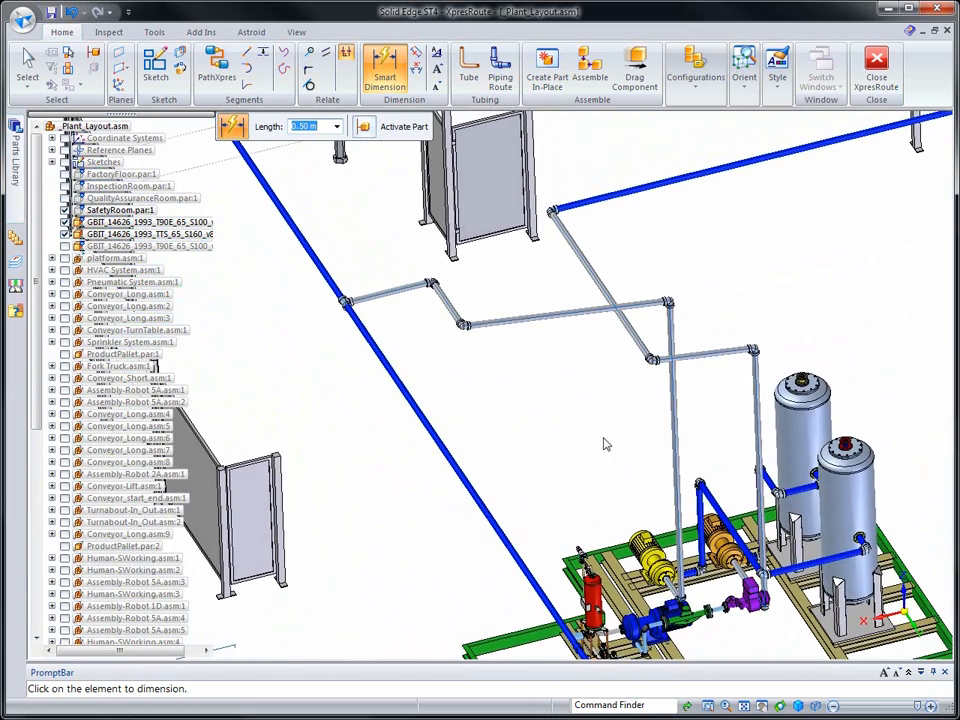
key("Escape")
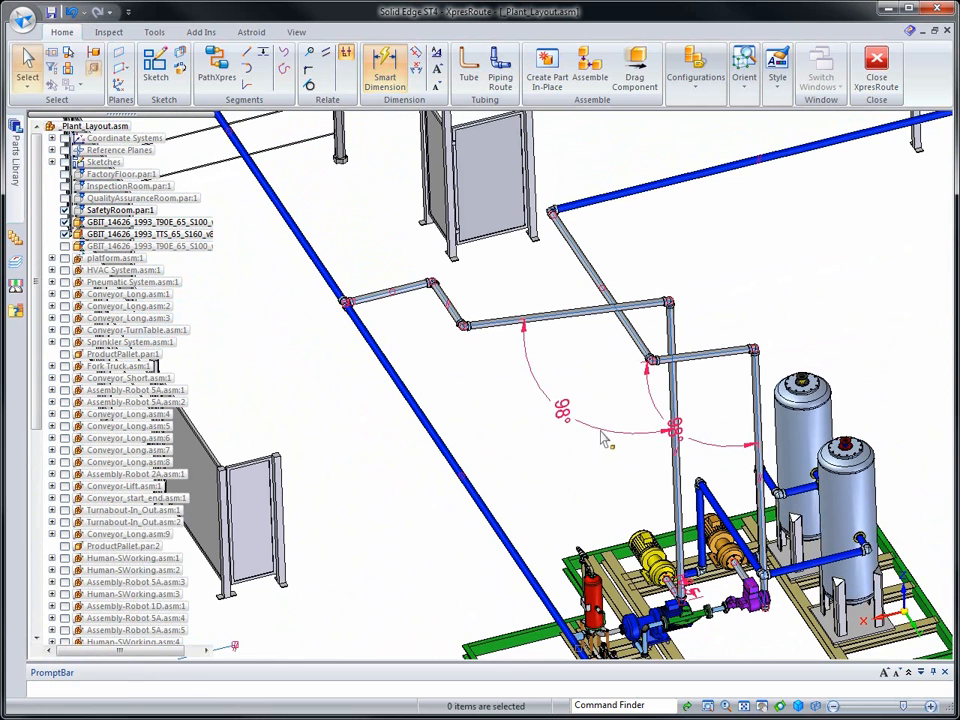
- Return from XpresRoute to the assembly and select all parts identical to the short pipe leaving the tee
left_click(876, 72)
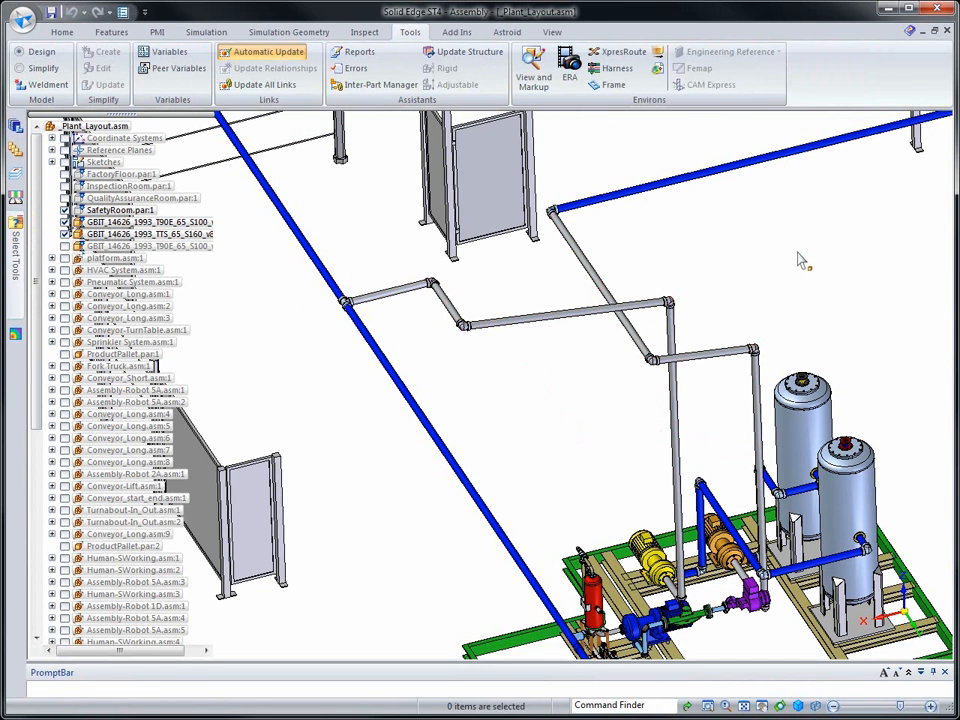
left_click(62, 32)
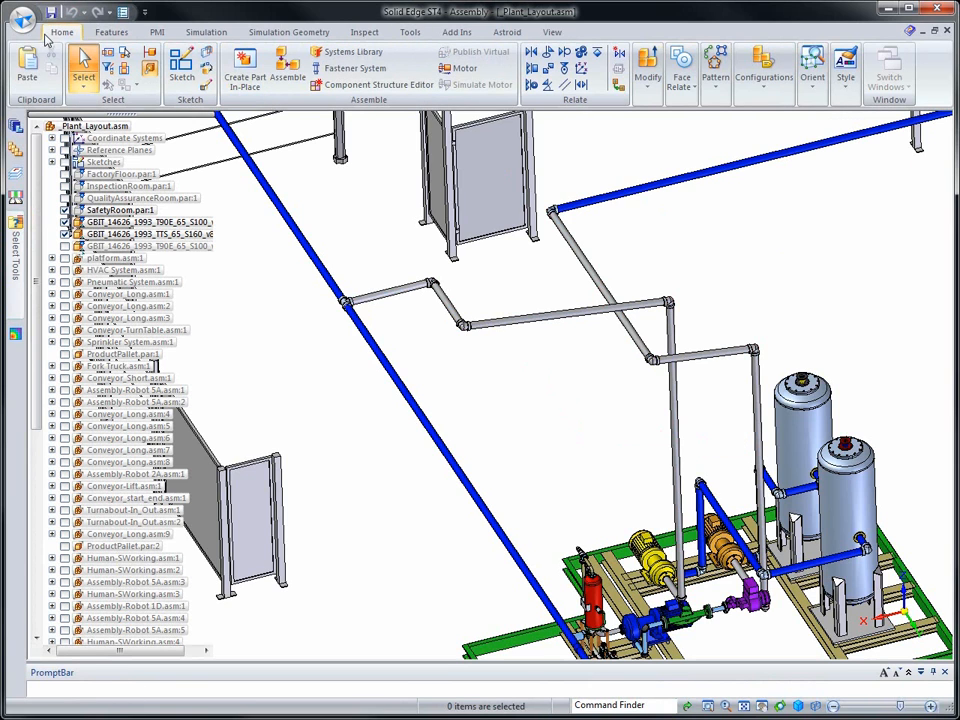
left_click(386, 309)
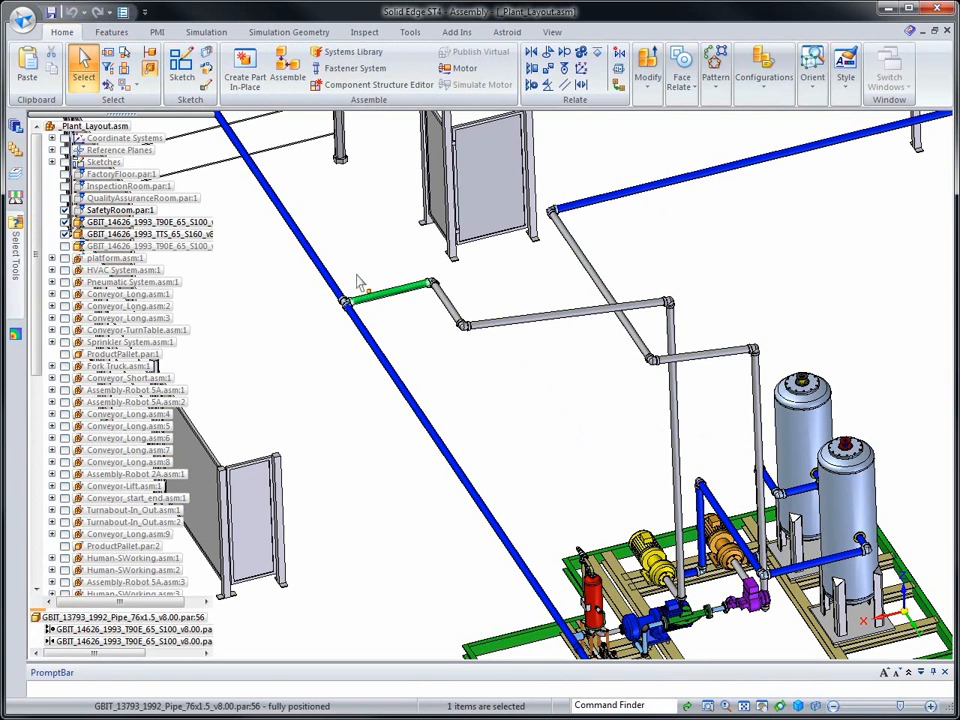
left_click(136, 87)
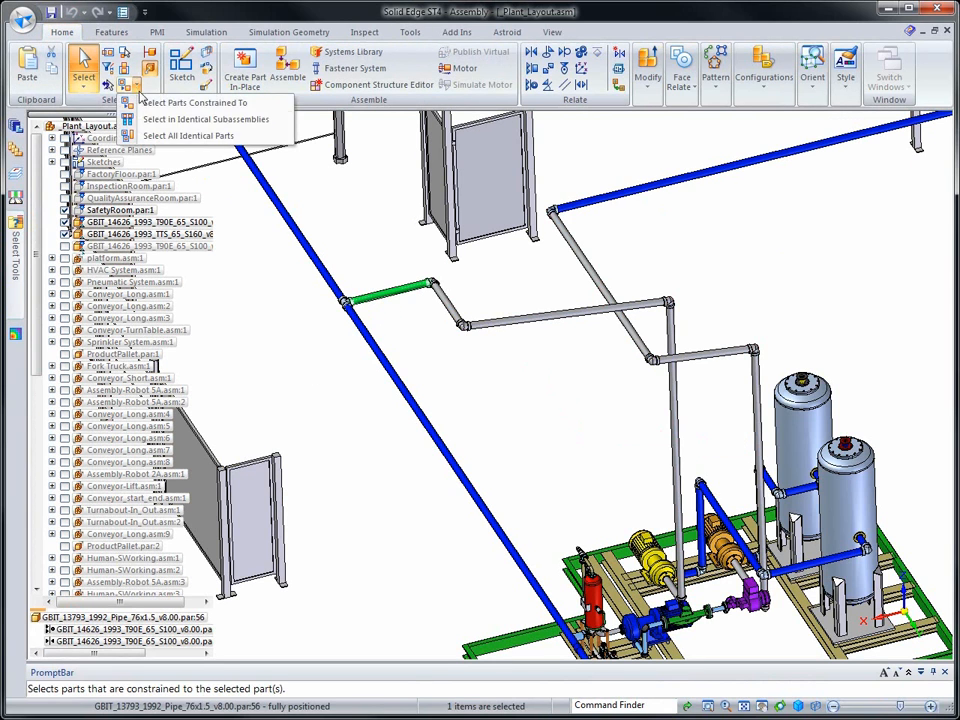
left_click(180, 135)
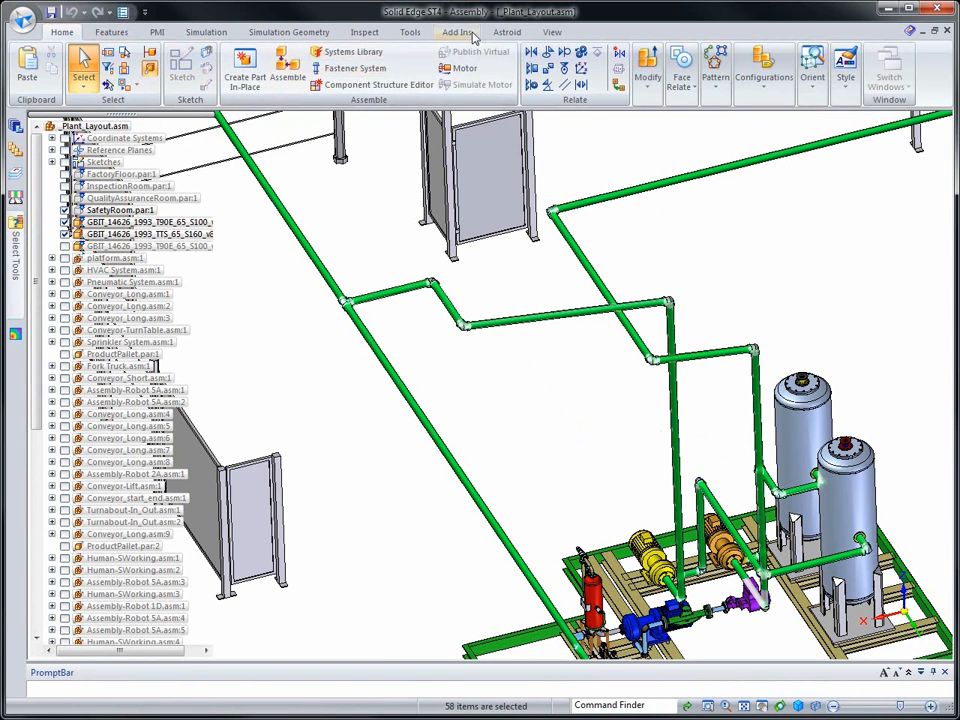
- Apply the Blue face style override to the selected pipes and clear the selection
left_click(552, 33)
left_click(649, 69)
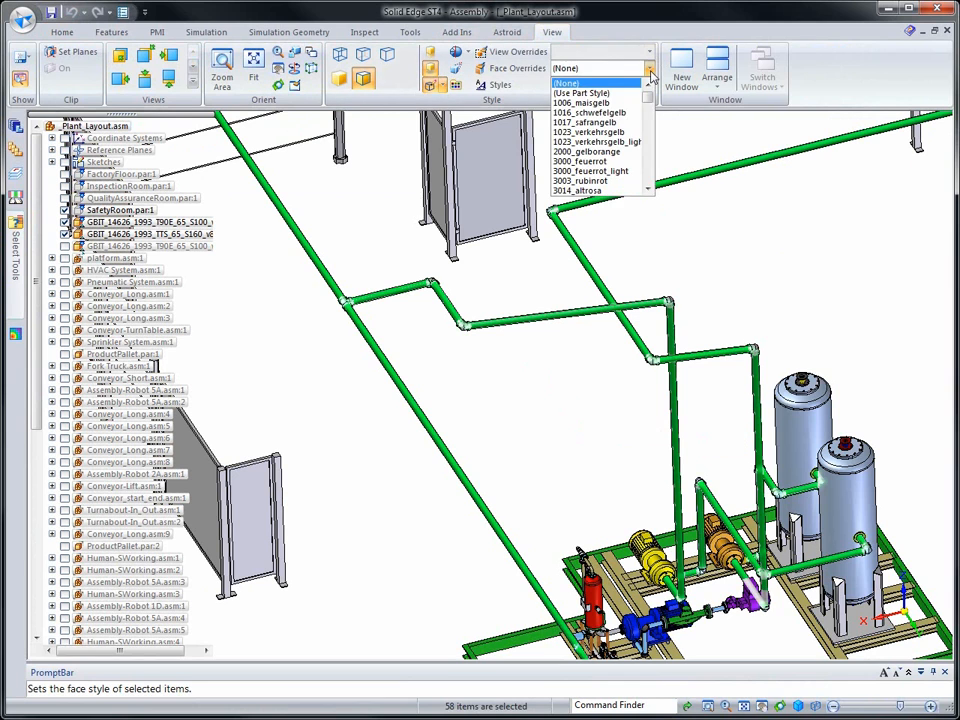
left_click_drag(649, 100, 647, 140)
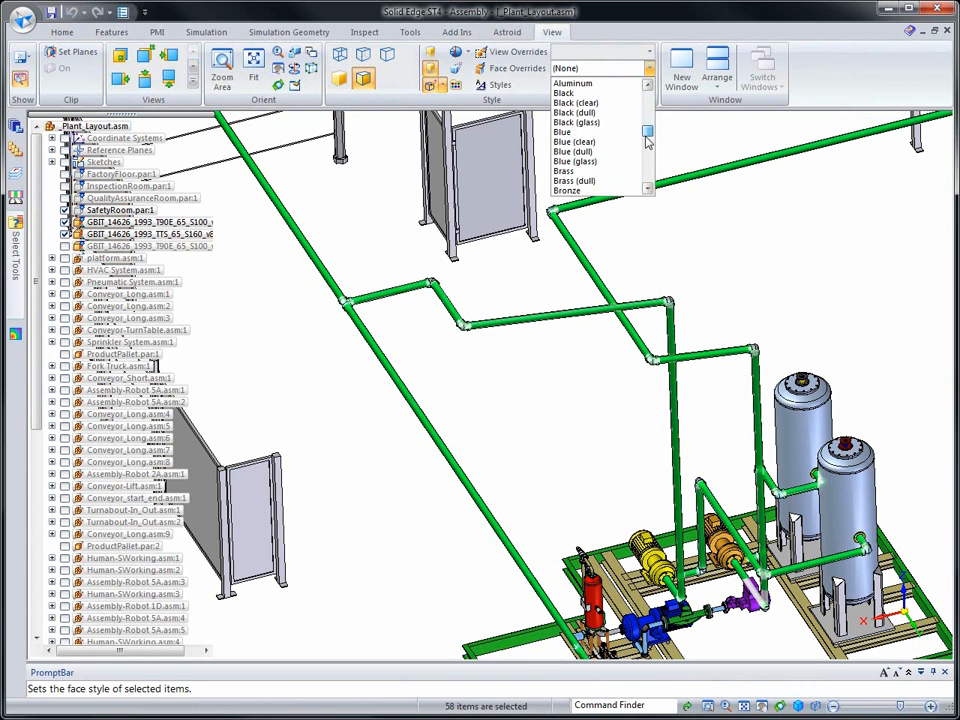
left_click(590, 133)
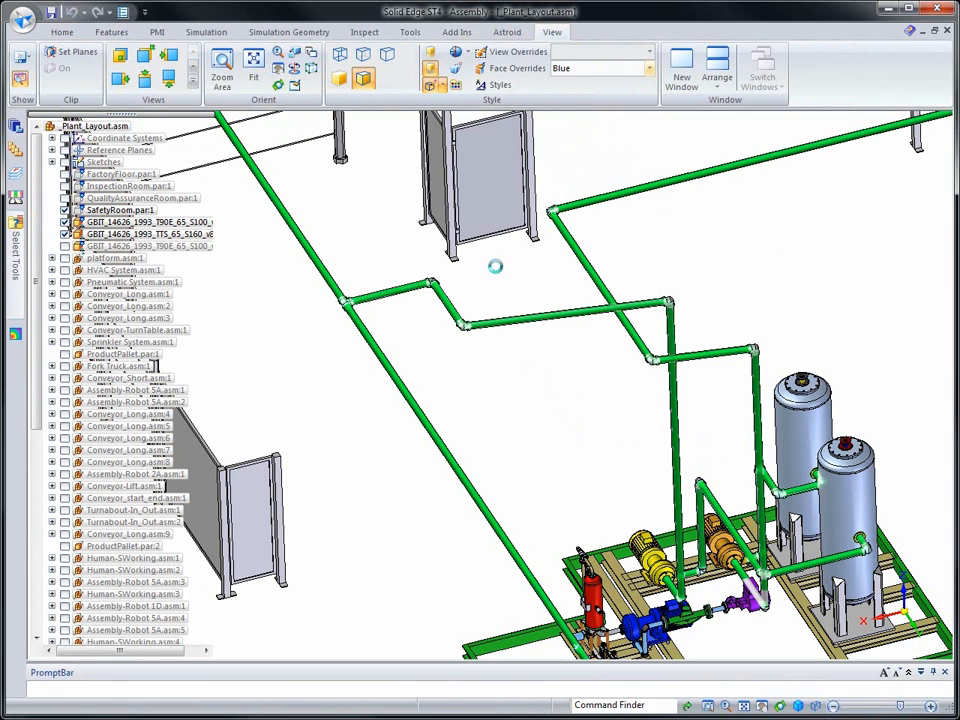
left_click(532, 381)
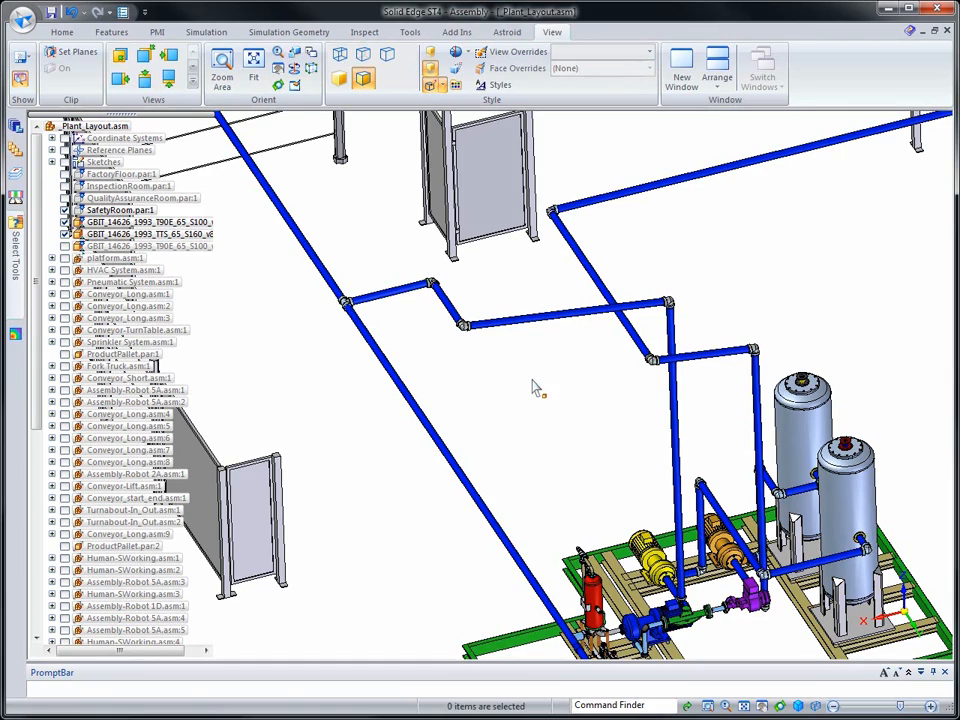
- Show only the components of the Platform Assembly Stage zone
middle_click_drag(533, 389, 482, 392)
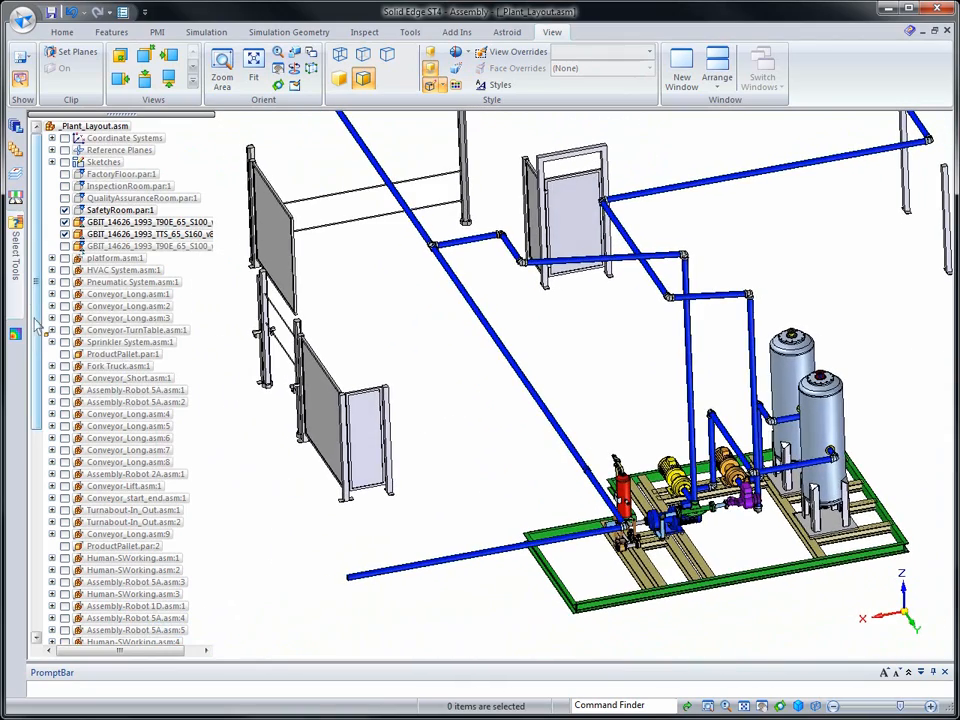
left_click(14, 226)
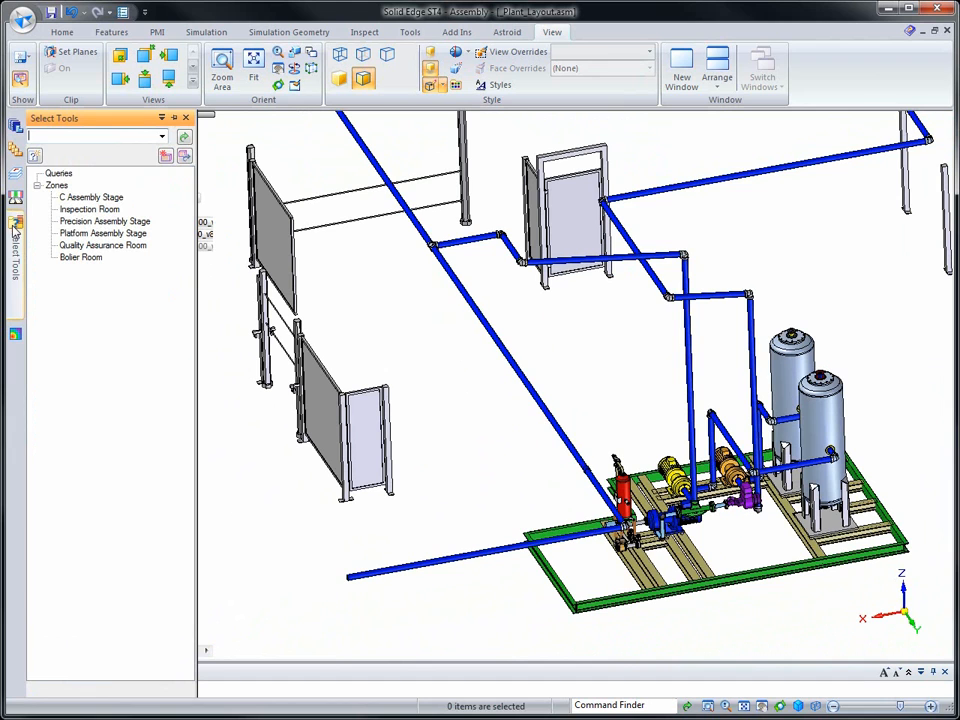
right_click(81, 236)
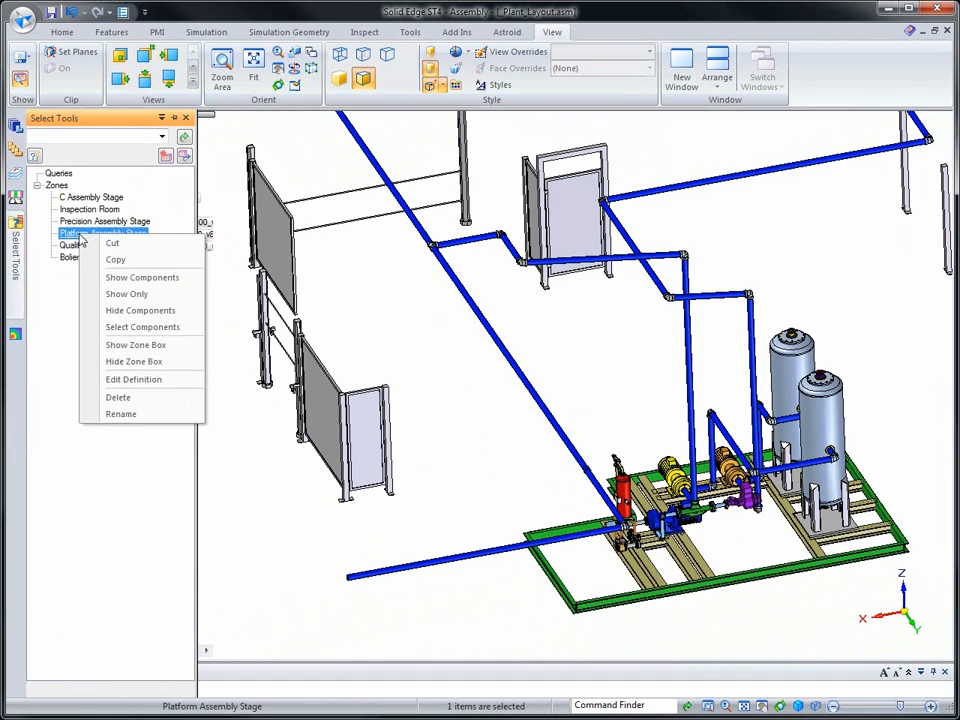
left_click(126, 295)
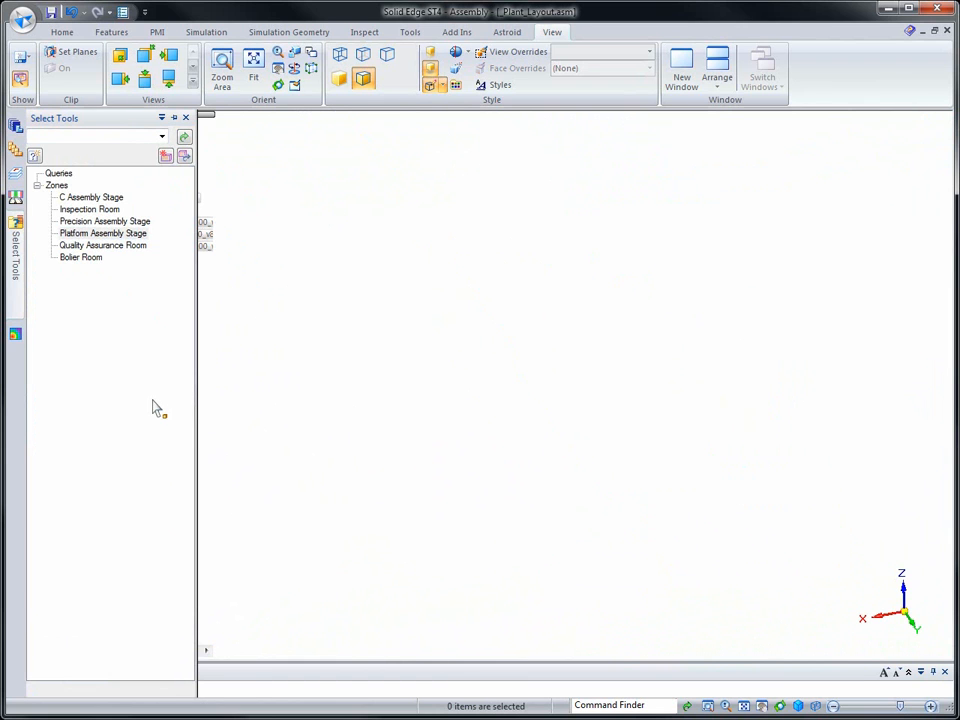